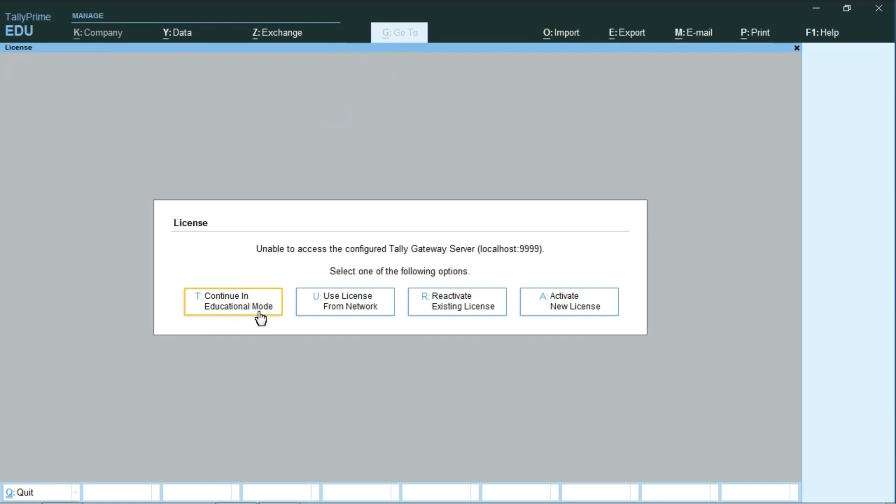
Step: Continue in educational mode and open the form for creating a new company
left_click(205, 306)
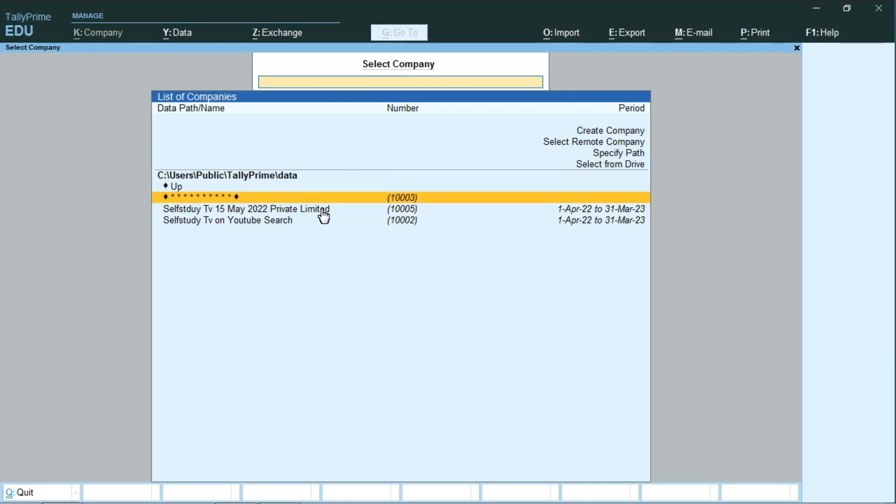
key("Up")
key("Up")
key("Up")
key("Up")
key("Up")
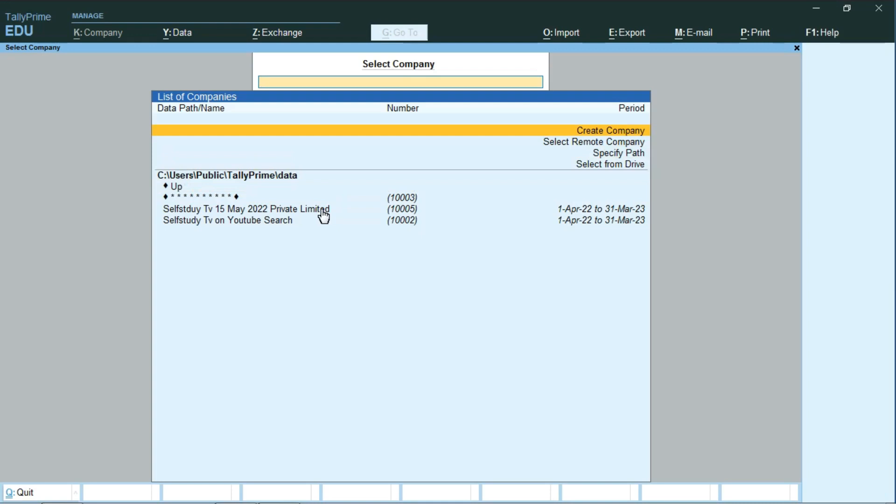
left_click(328, 220)
Step: Create the company named V Mart India and accept its default company features
type("V")
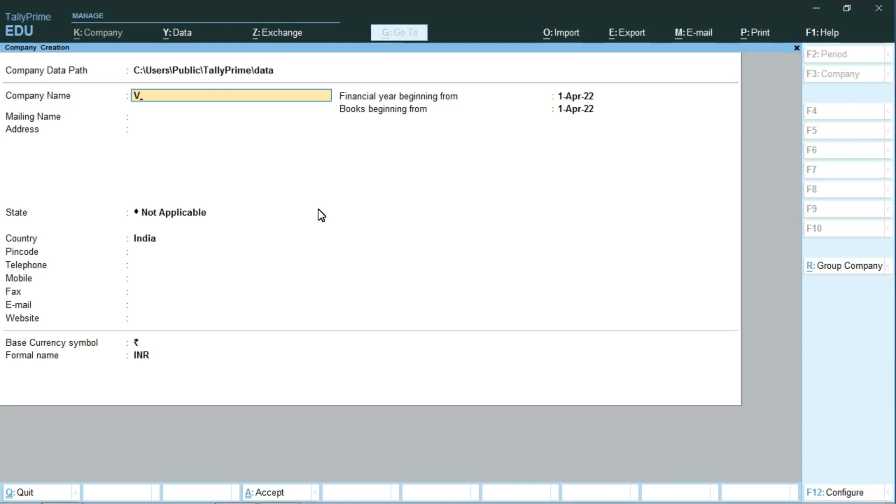
type(" Mart india")
key("ctrl")
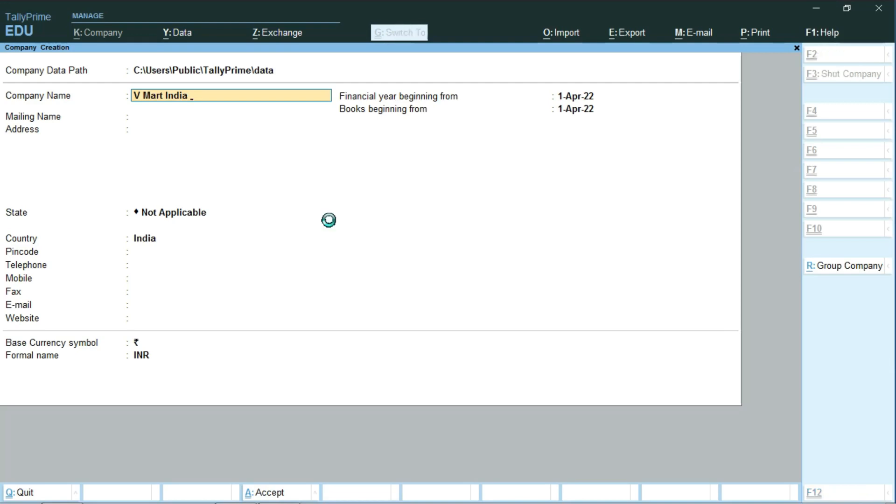
key("ctrl+a")
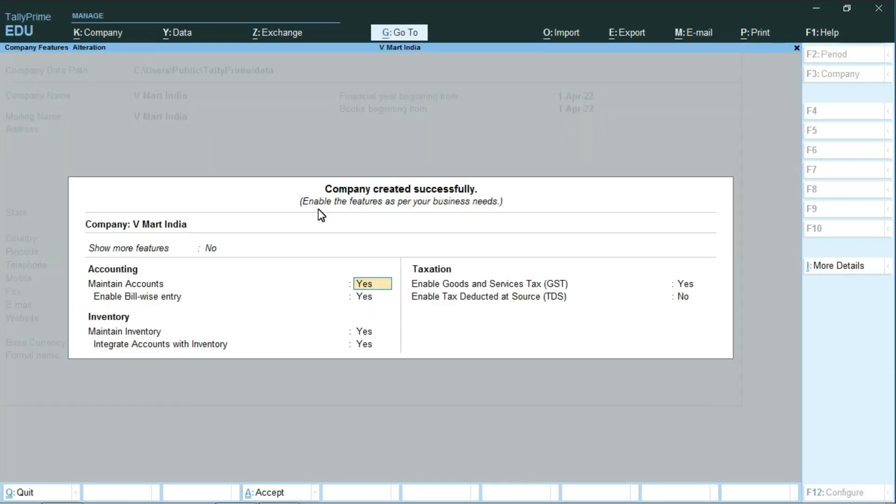
key("ctrl")
key("ctrl+a")
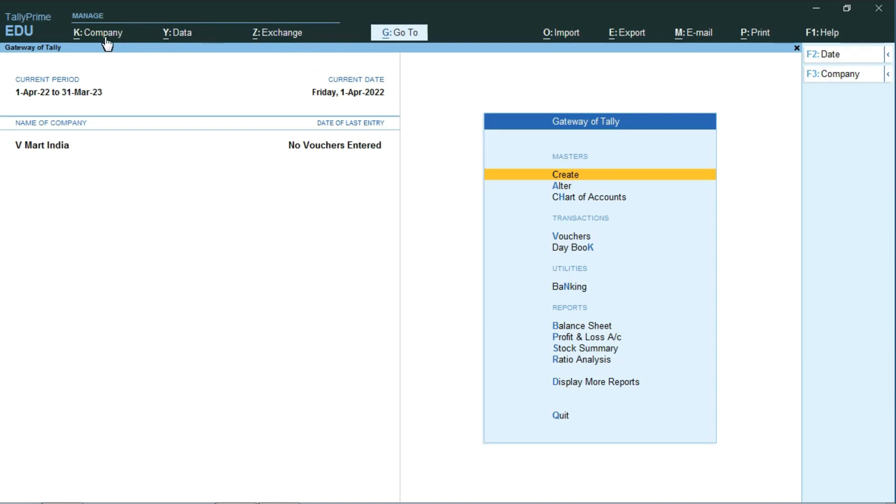
Step: Look over the company management options for creating, altering, changing, selecting and shutting a company
key("alt")
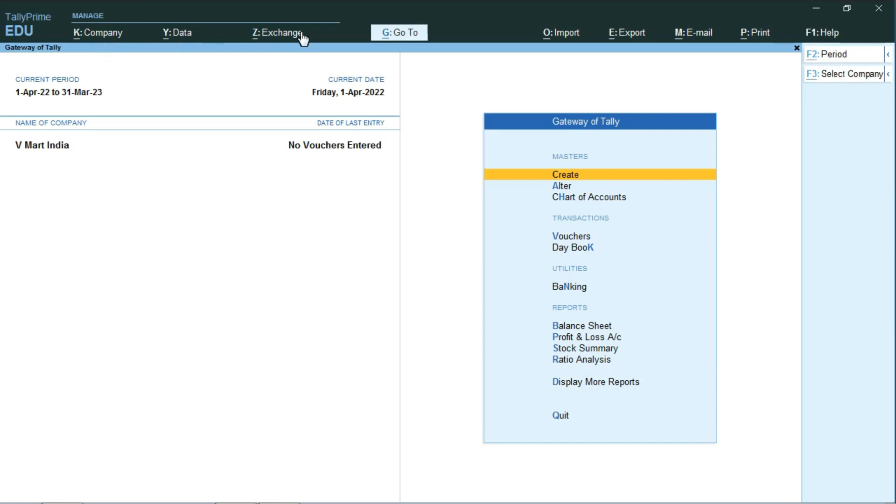
key("alt+k")
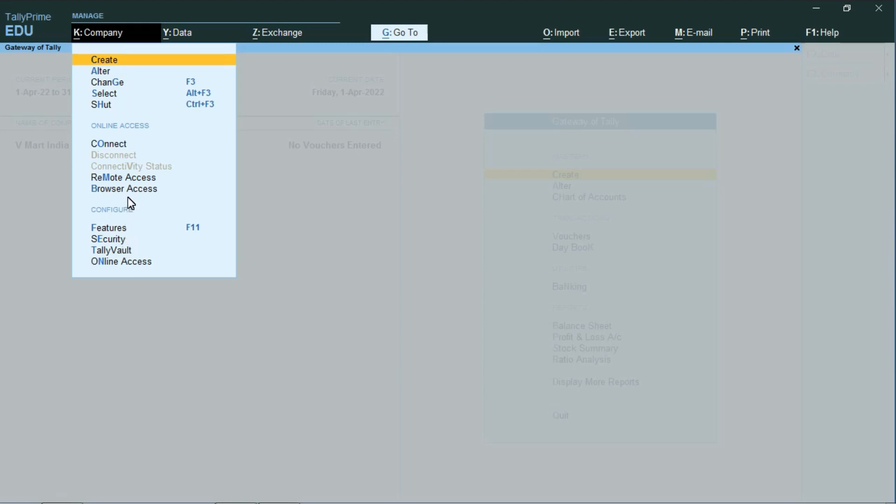
key("Escape")
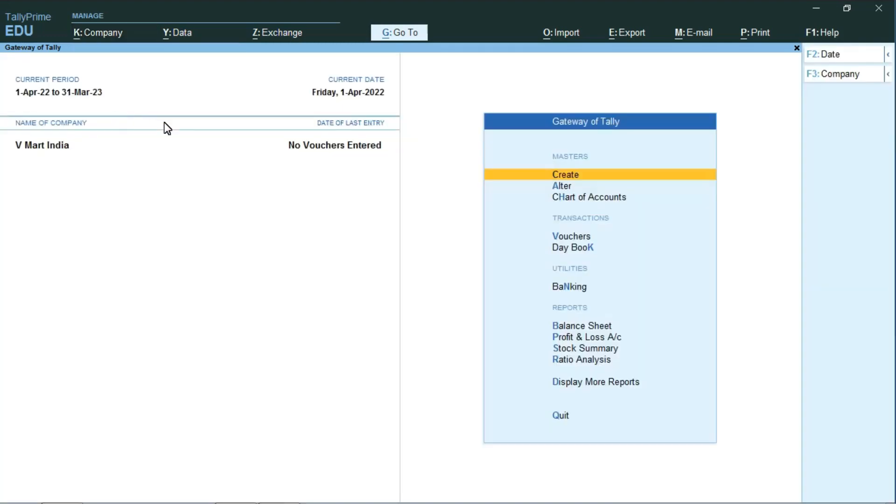
Step: Review the create, alter, select and shut choices in the Change Company list and return with V Mart India selected
left_click(827, 77)
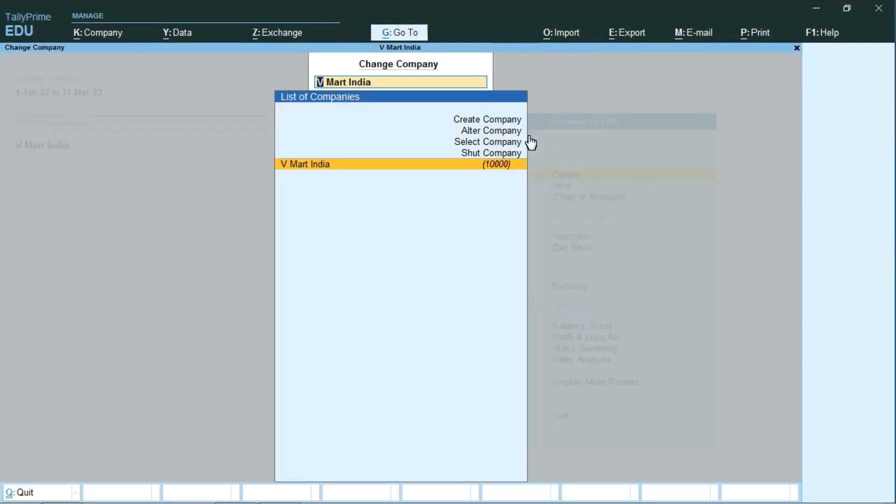
key("Up")
key("Up")
key("Up")
key("Up")
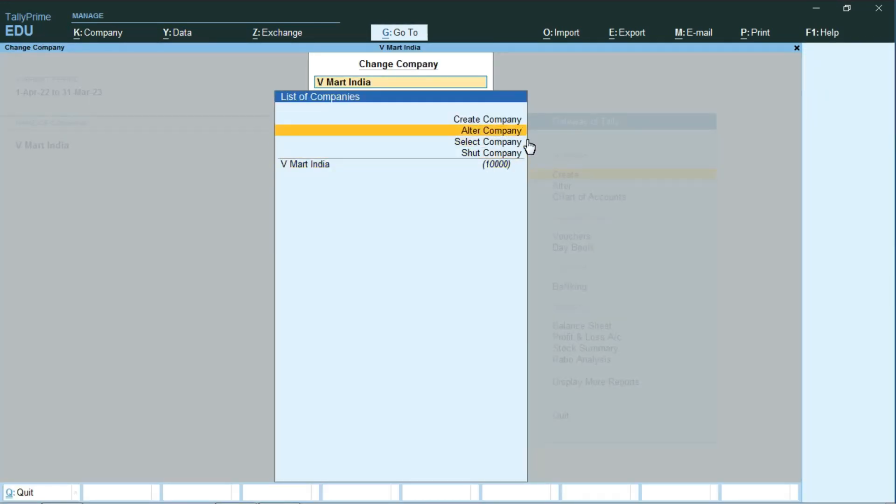
key("Down")
key("Down")
key("Down")
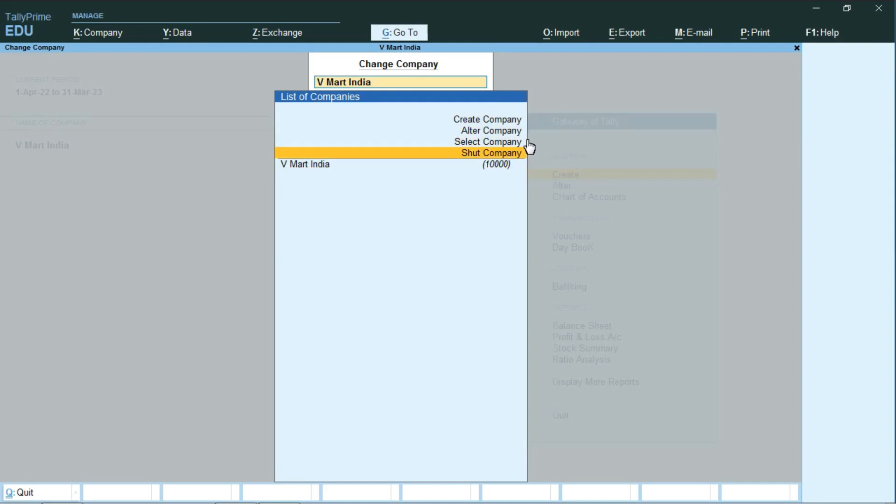
key("Up")
key("Up")
key("Up")
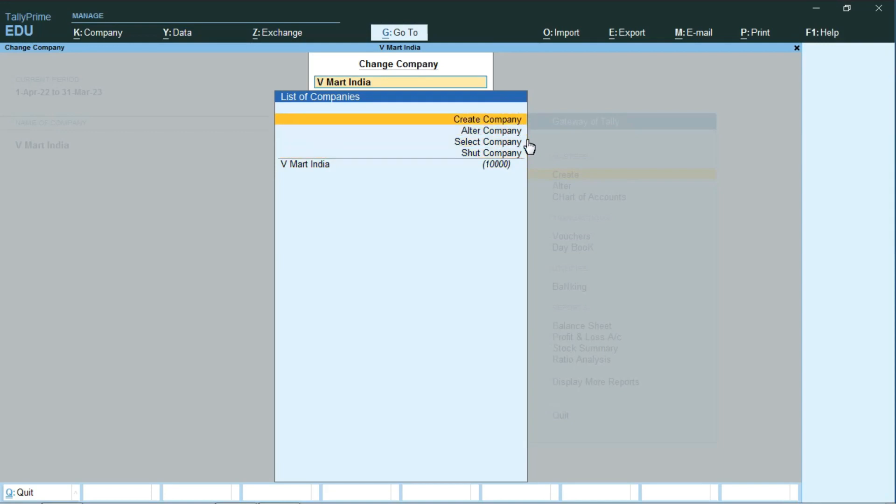
key("Down")
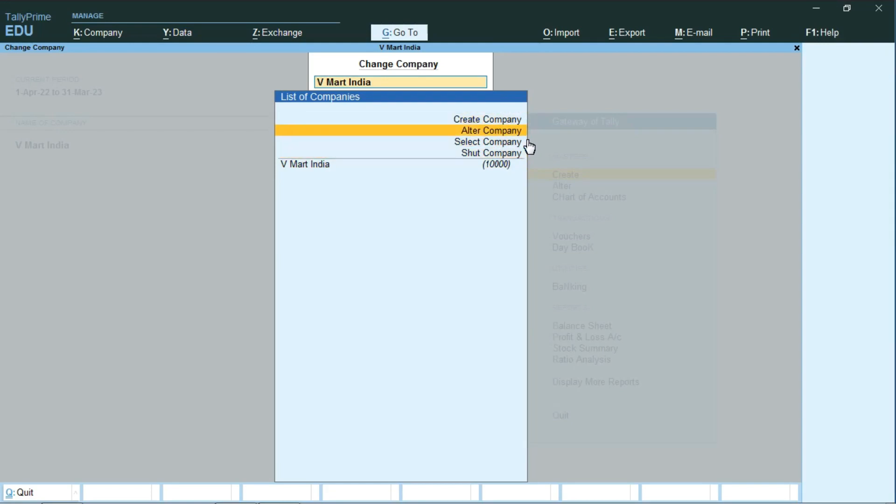
key("Down")
key("Down")
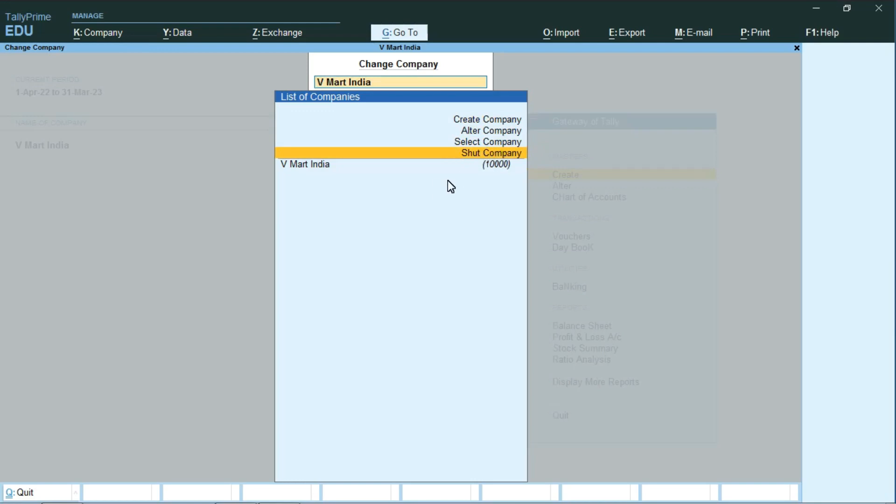
key("Down")
key("Return")
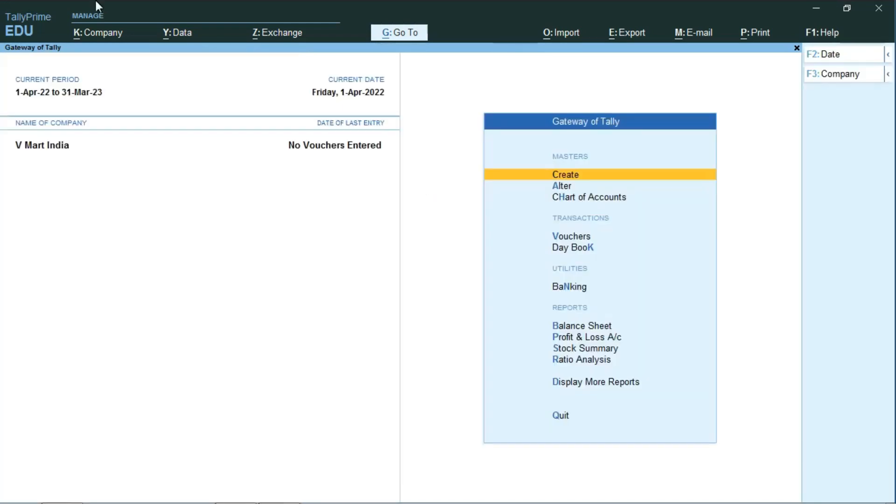
Step: Compare the company management options with the Change Company list once more, keeping V Mart India as the company
left_click(110, 46)
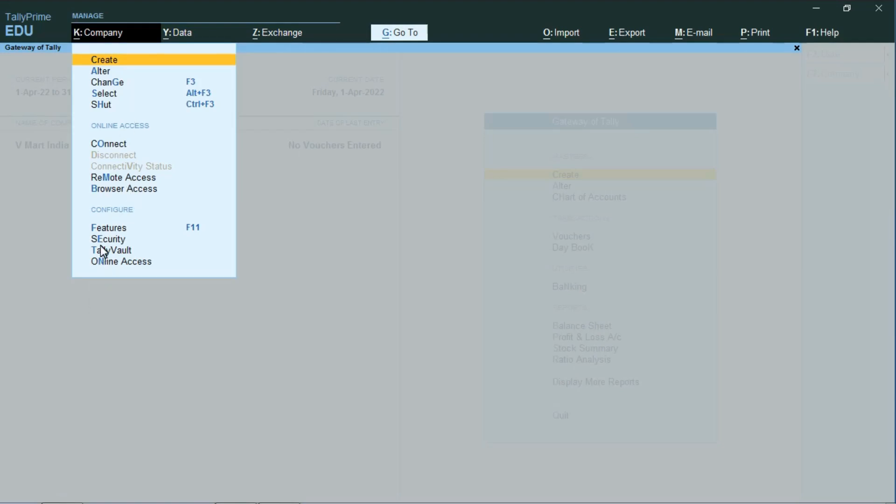
key("Escape")
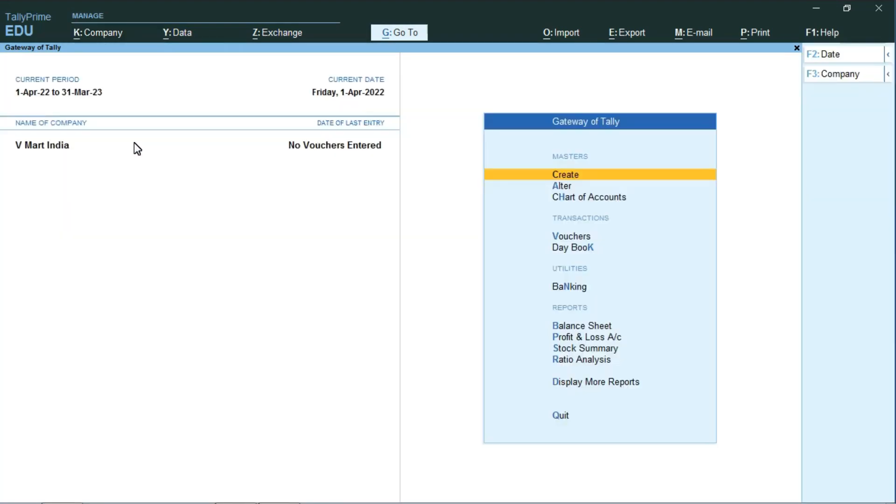
left_click(813, 79)
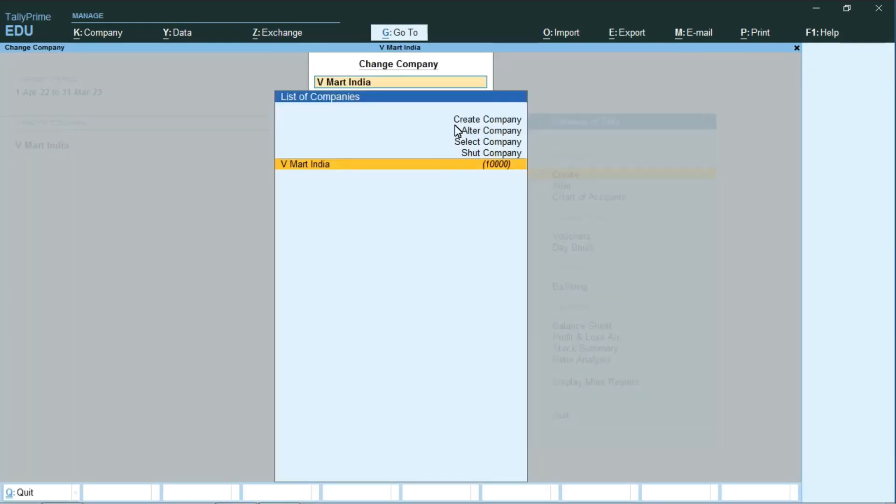
key("Up")
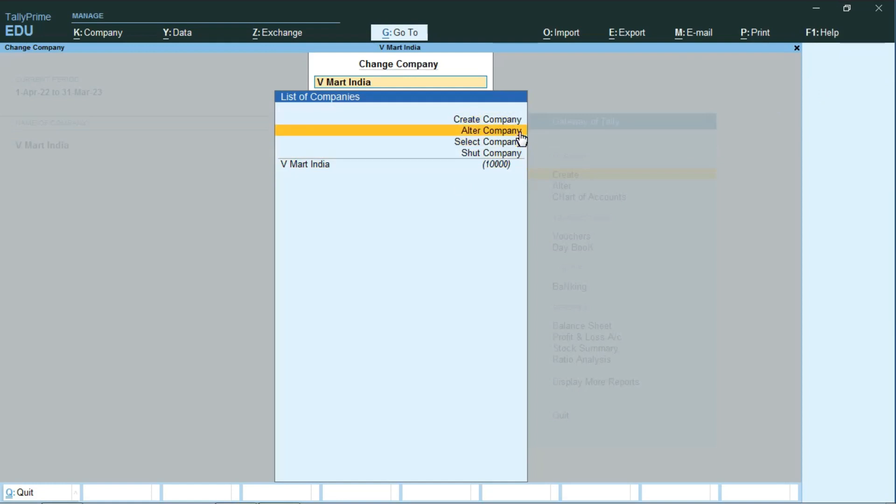
key("Down")
key("Up")
key("Down")
key("Down")
key("Down")
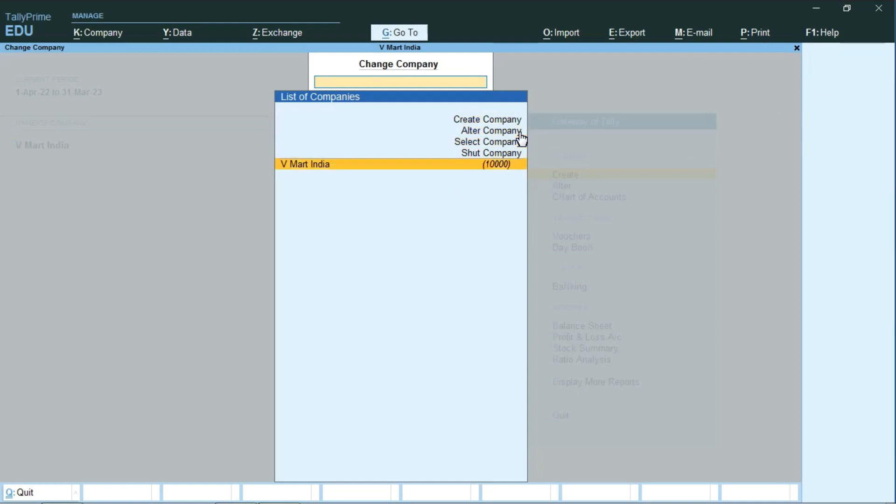
key("Return")
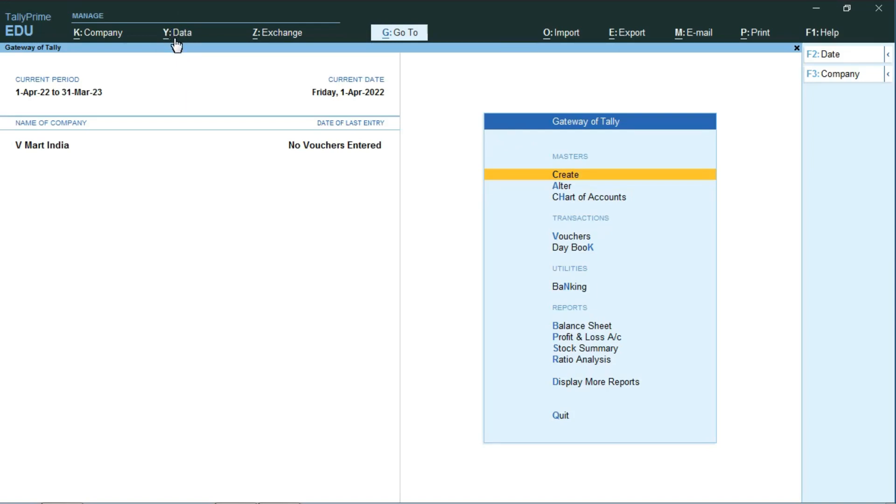
Step: Review the company data options Backup, Restore, Split and Data Path, and open Backup
key("alt")
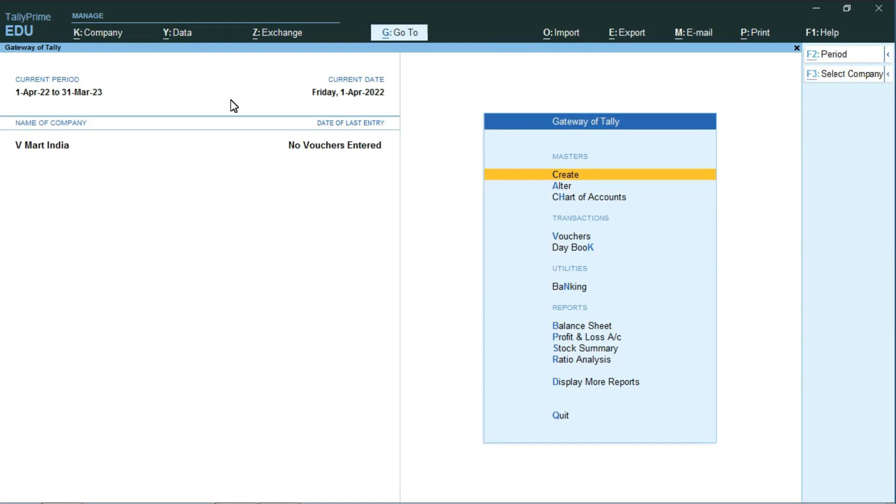
key("alt+y")
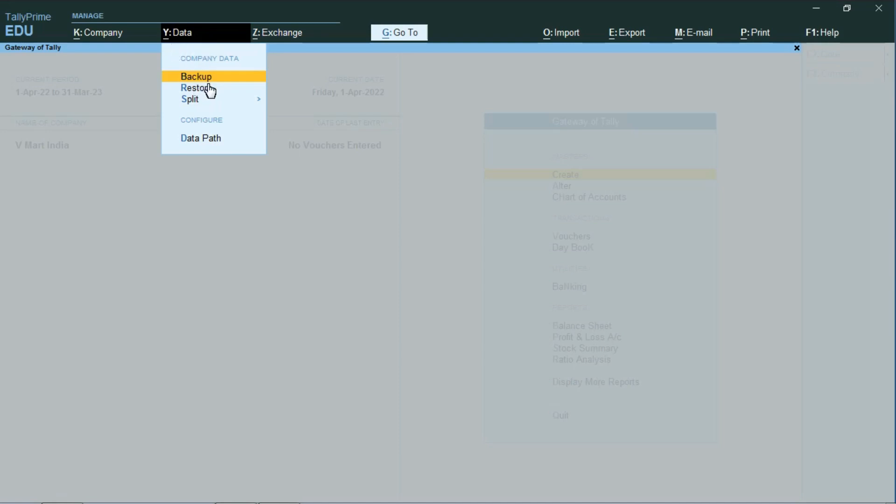
key("Up")
key("Down")
key("Up")
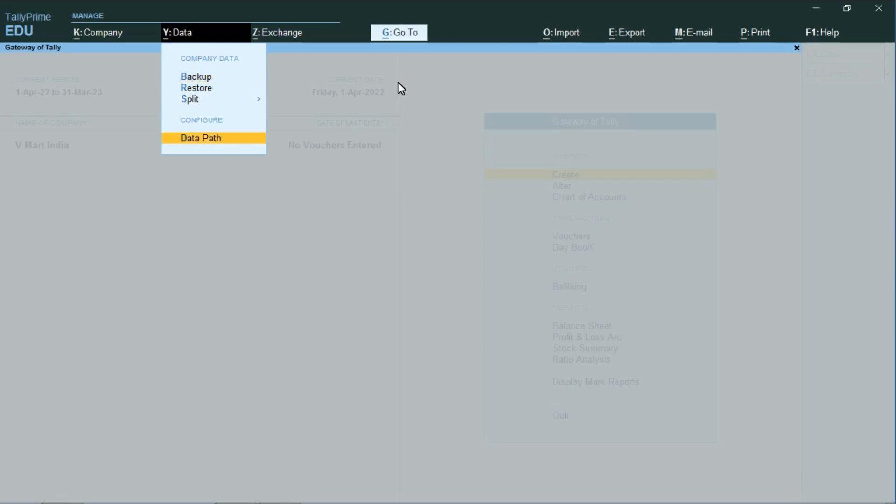
key("Down")
key("Down")
key("Up")
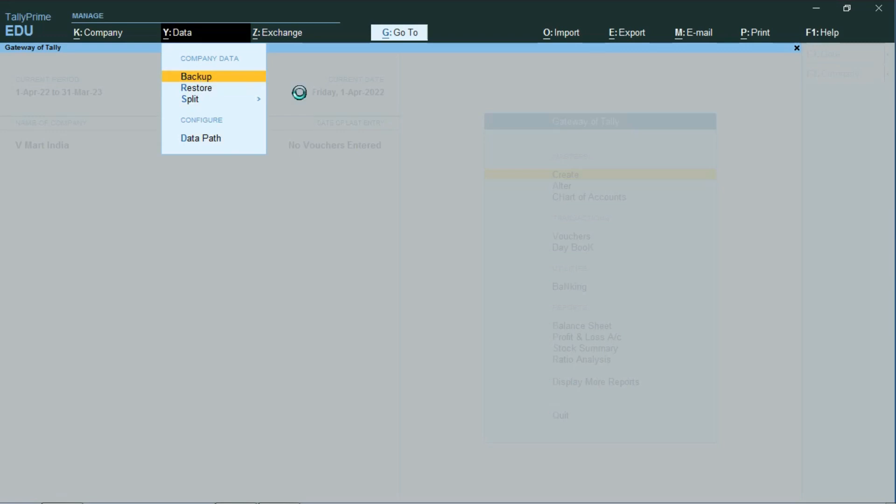
key("Return")
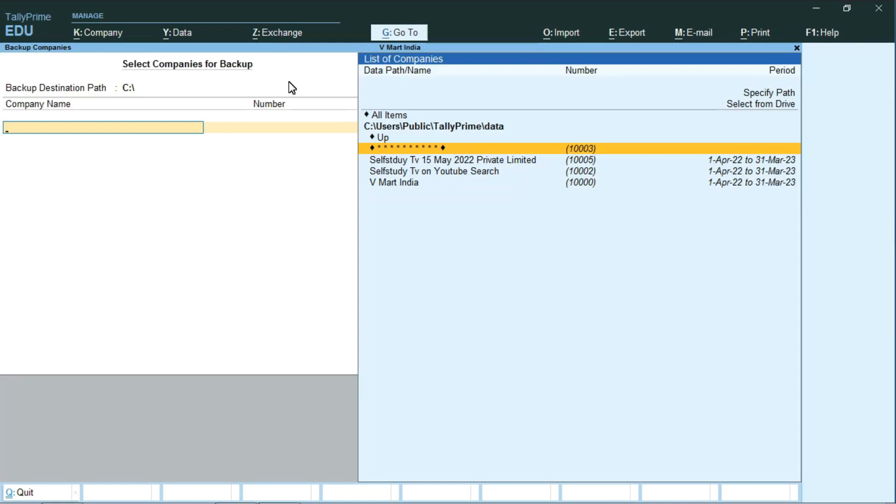
Step: Replace the backup destination path with the drive d:
key("BackSpace")
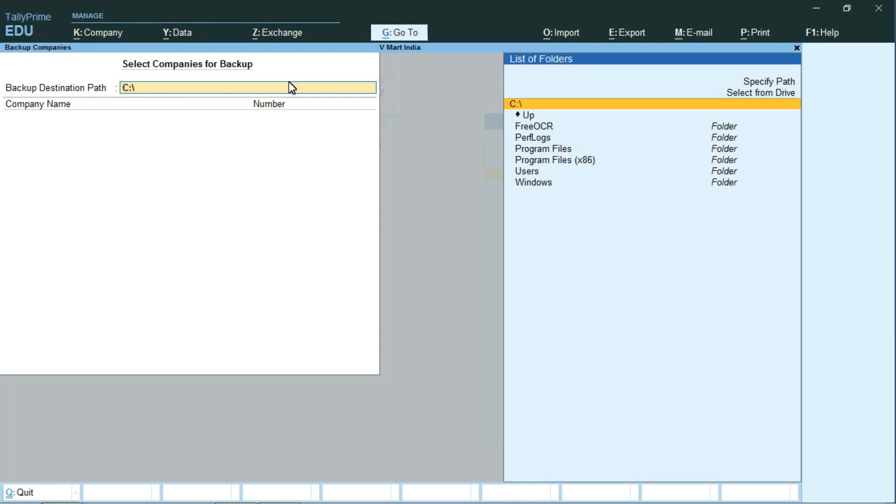
type("d")
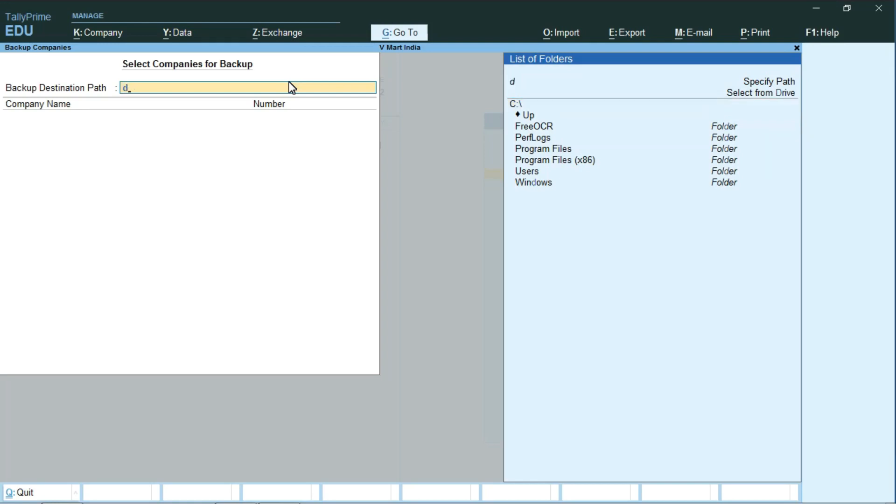
type(":")
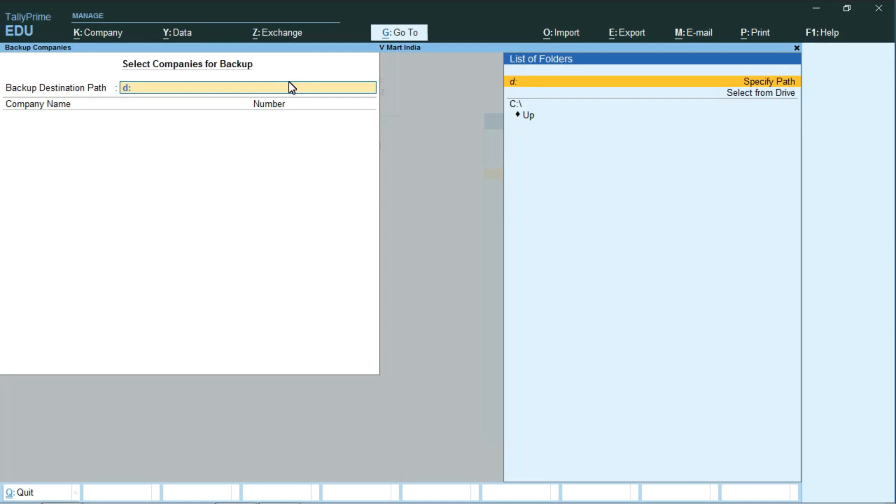
Step: Switch to Windows Explorer, open New Volume (D:) and select the folder 55
mouse_move(6, 503)
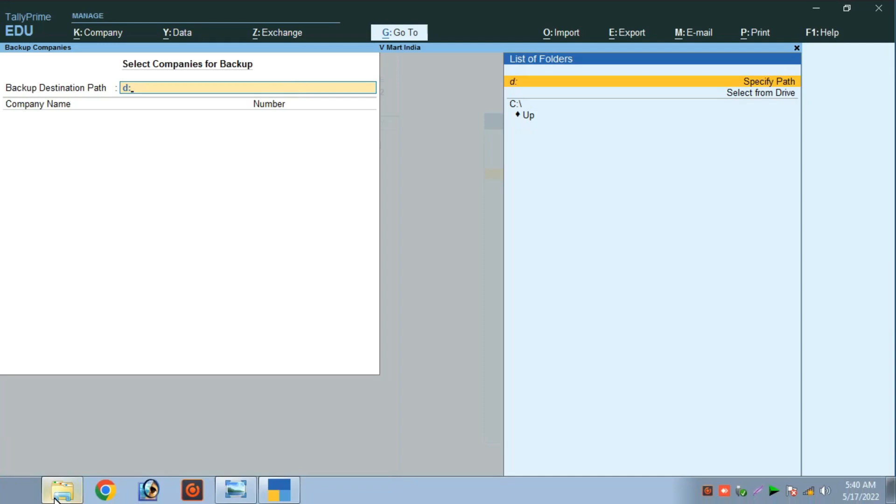
left_click(15, 492)
left_click(211, 276)
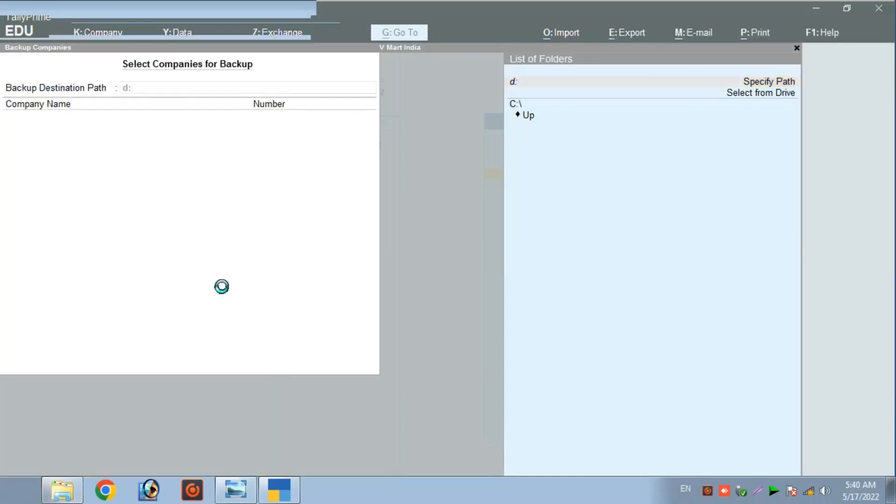
double_click(395, 119)
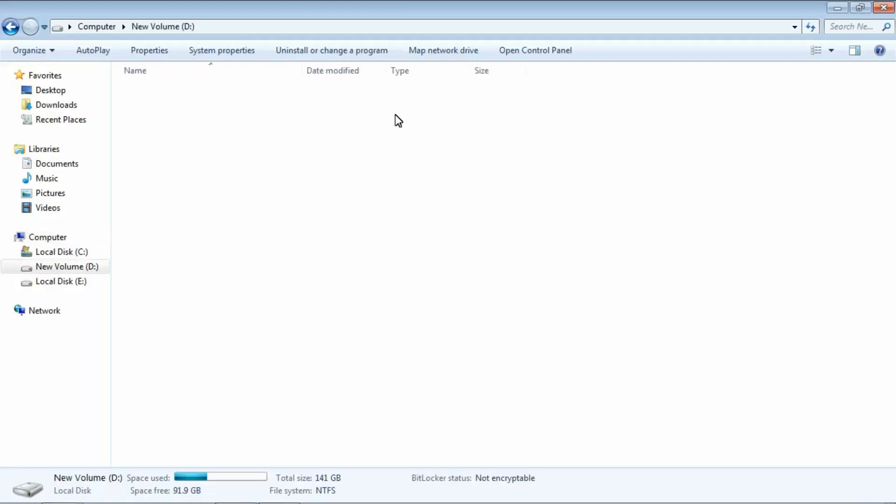
right_click(160, 154)
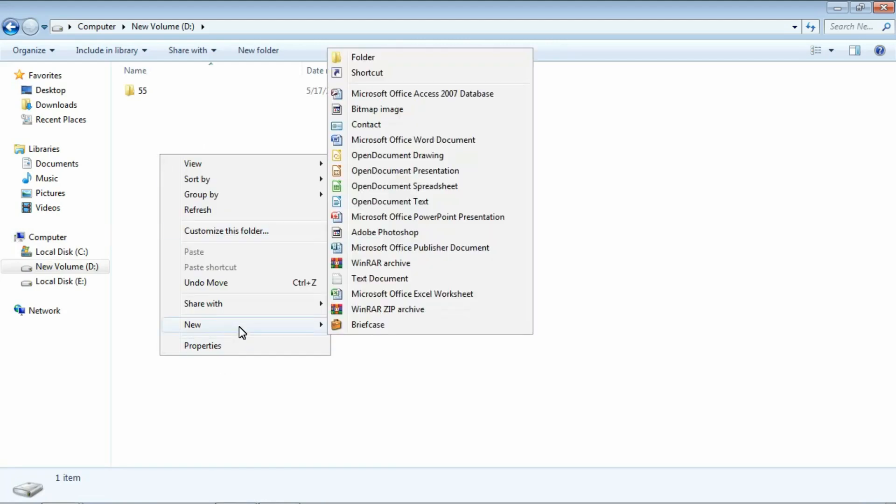
left_click(242, 91)
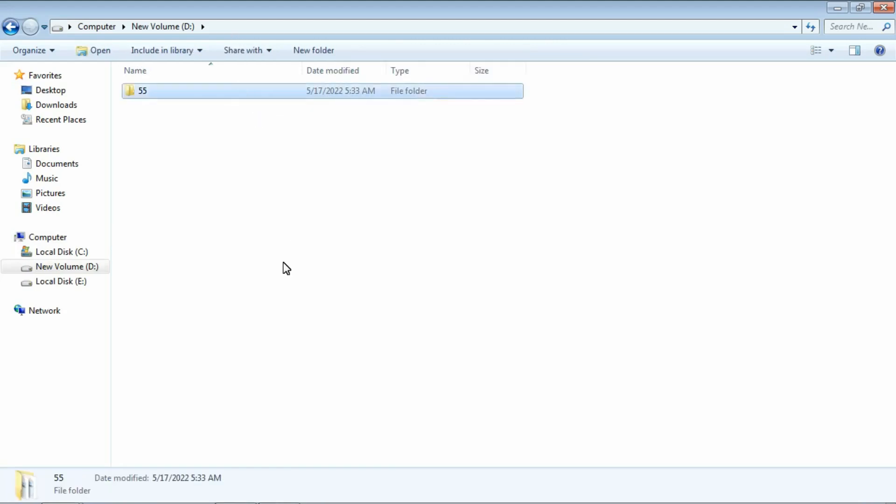
Step: Create a folder named "backup cmp data" in New Volume (D:)
left_click(255, 247)
right_click(254, 238)
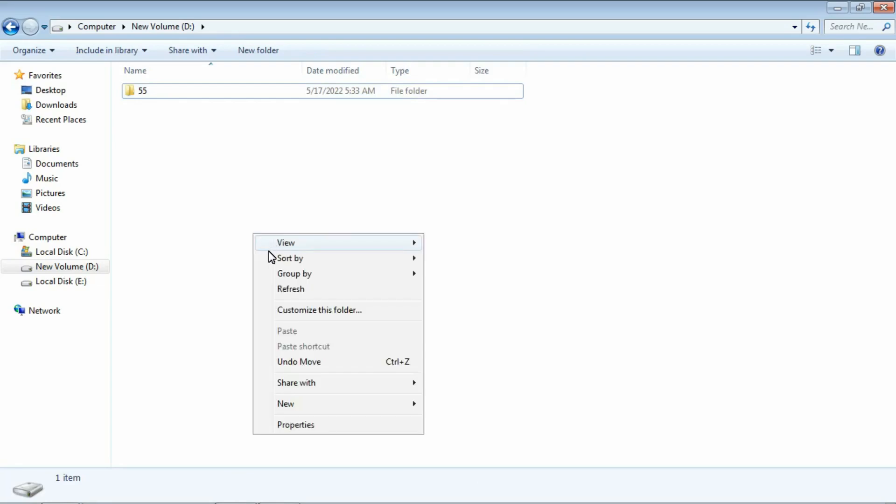
mouse_move(324, 408)
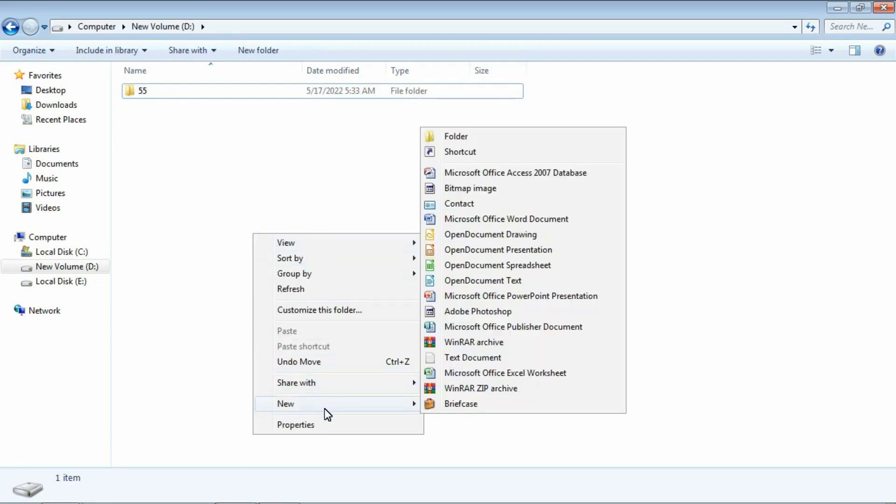
left_click(482, 140)
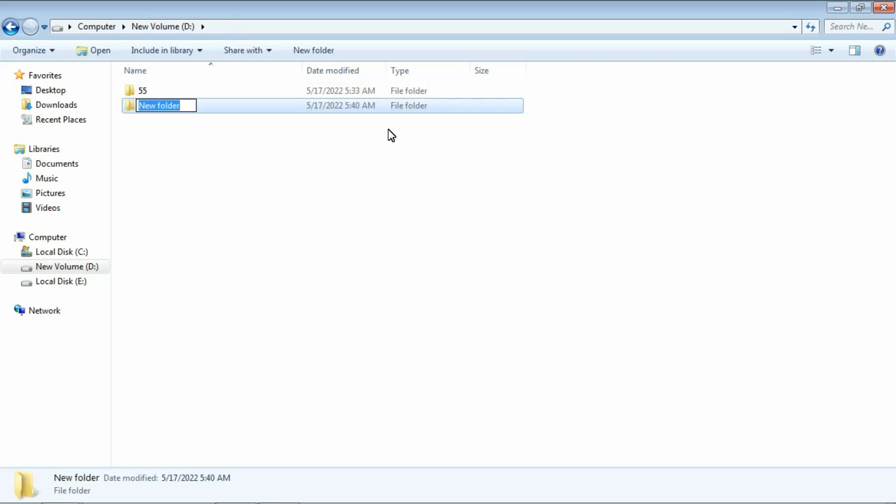
type("ba")
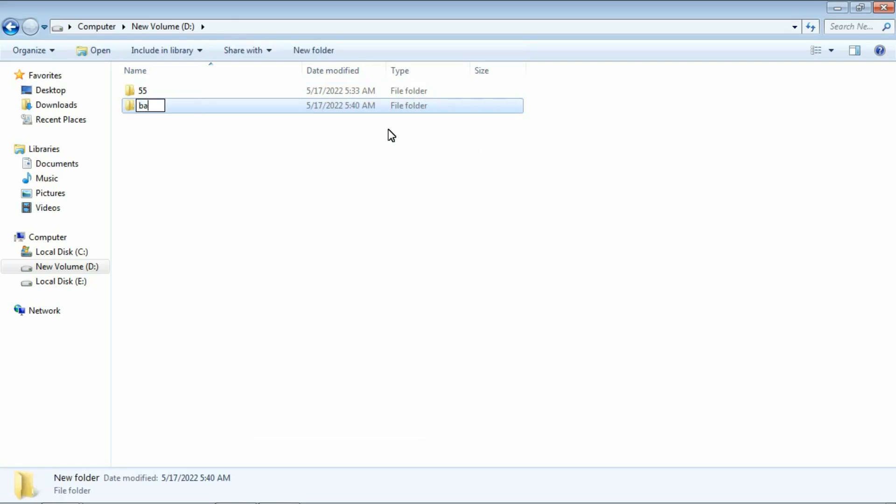
type("ckup c")
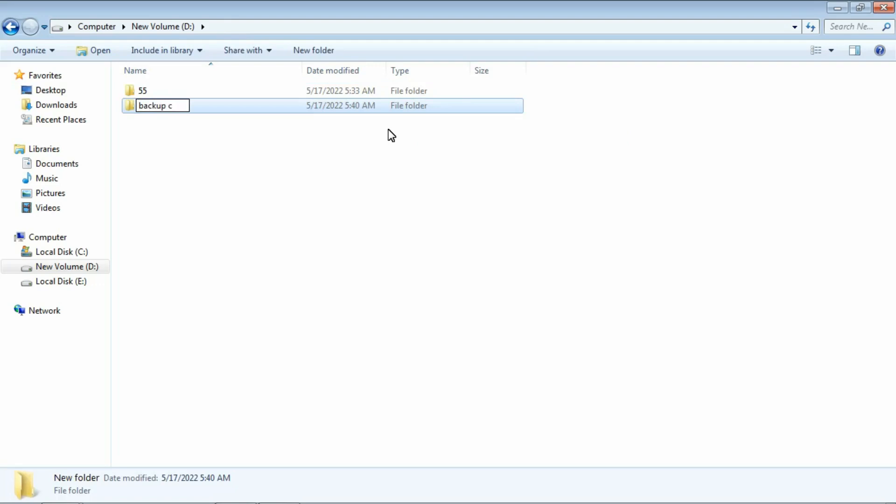
type("mp data")
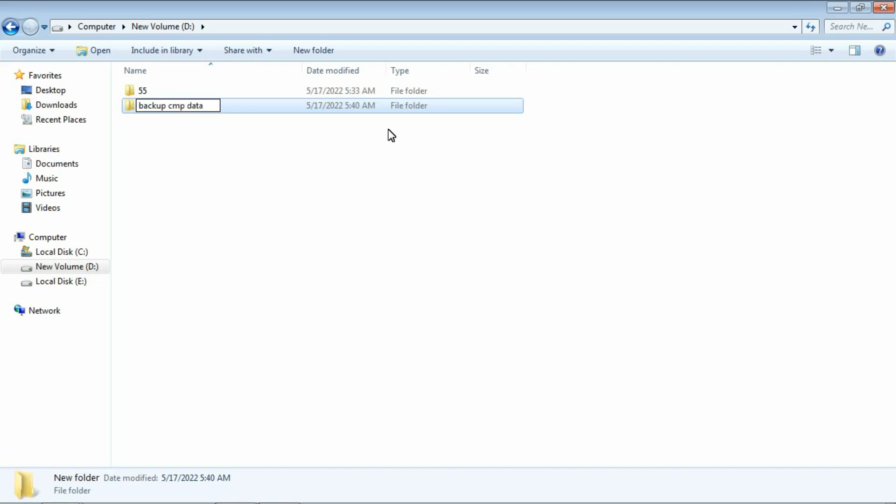
key("Return")
left_click(384, 198)
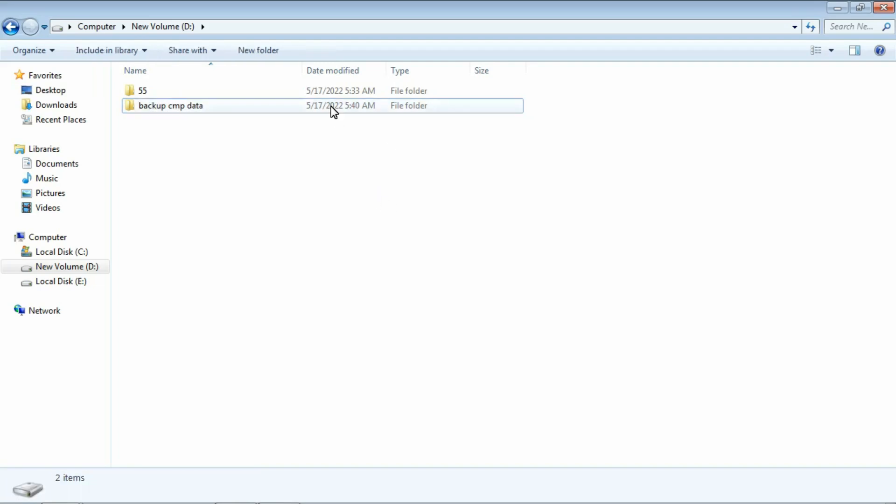
Step: Switch back to TallyPrime and browse the backup destination from the drive list to D:\
key("alt+Tab")
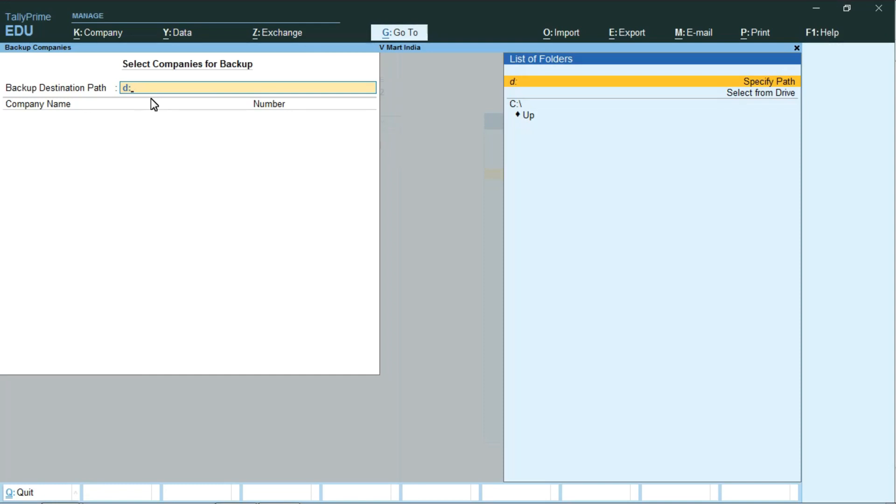
key("Down")
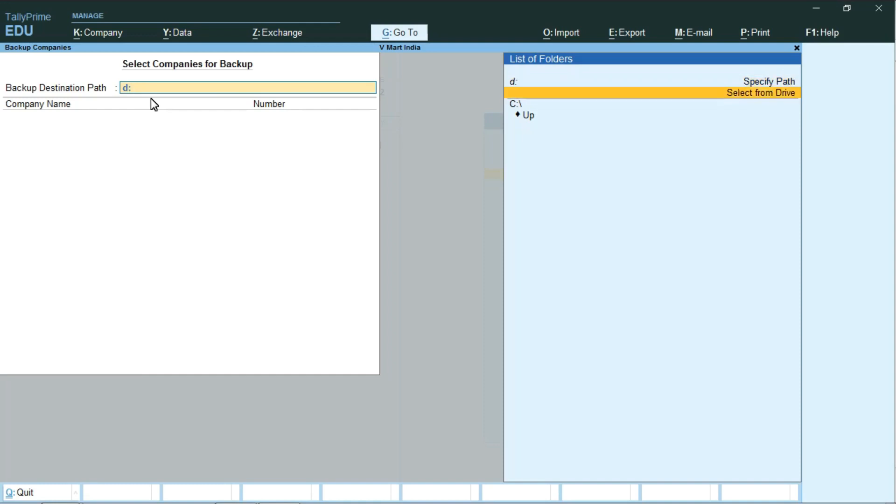
key("Return")
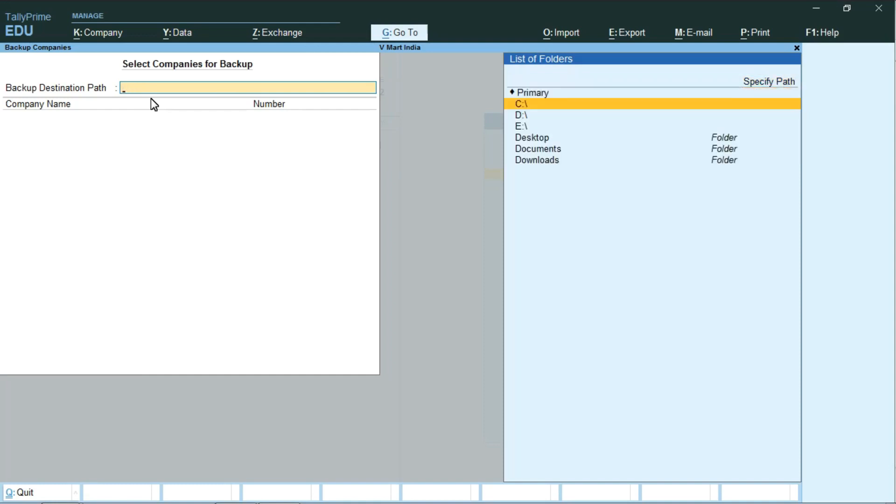
key("Down")
key("Down")
key("Up")
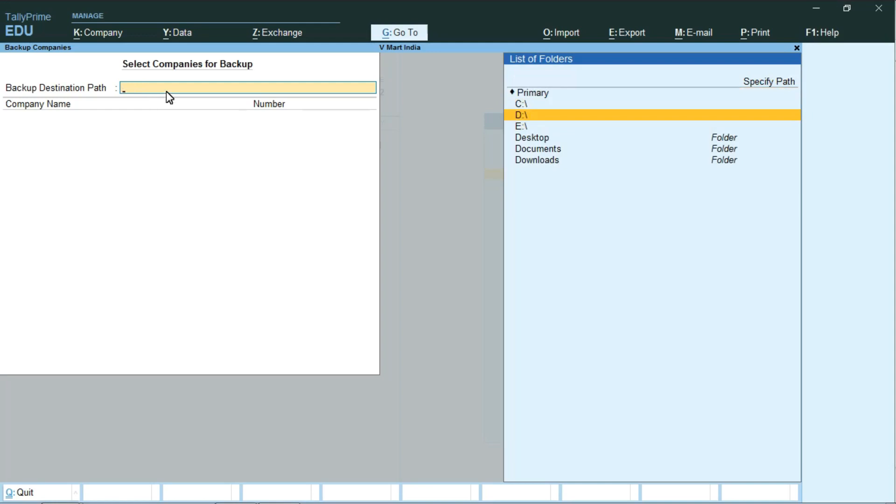
key("Return")
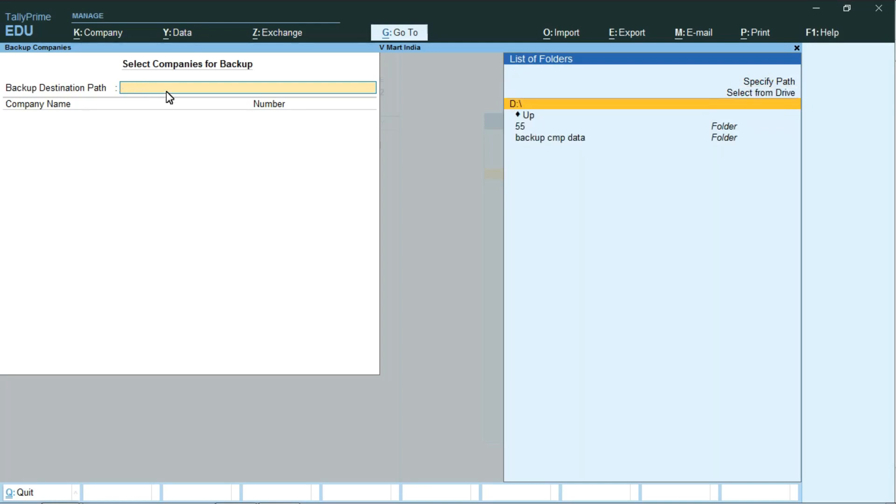
Step: Choose the folder "backup cmp data" on D:\ as the backup destination path
key("Down")
key("Down")
key("Down")
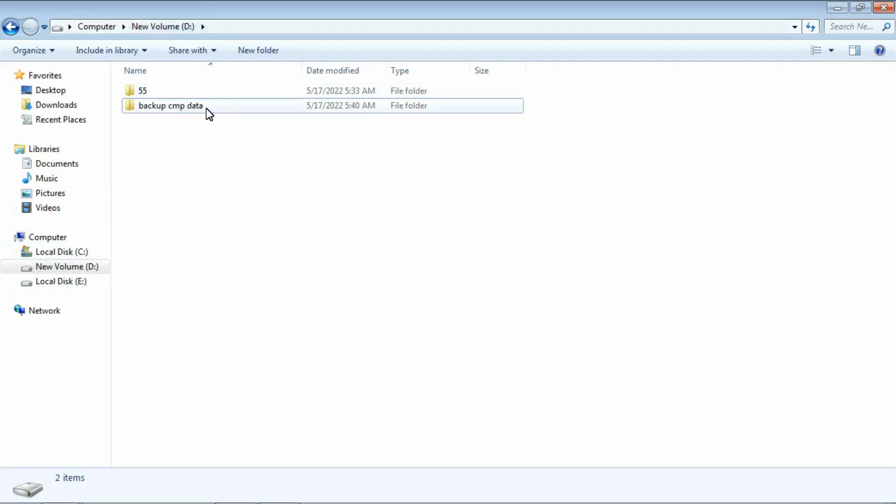
key("alt+Tab")
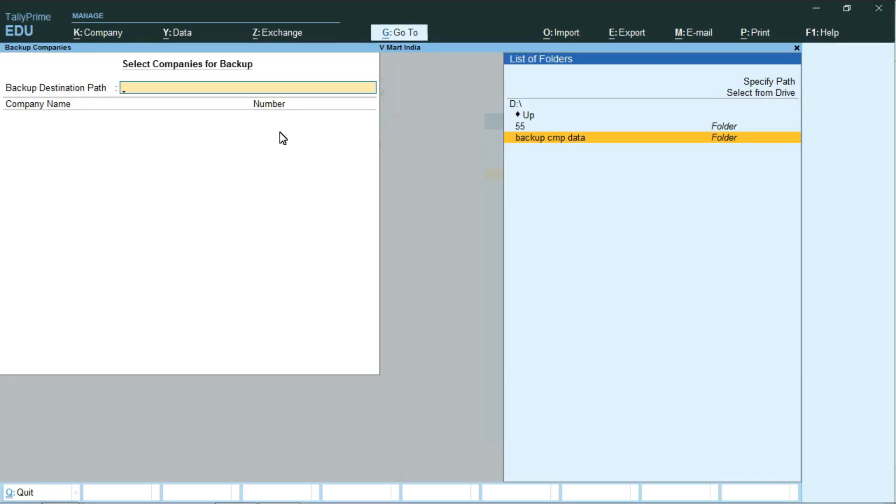
key("Return")
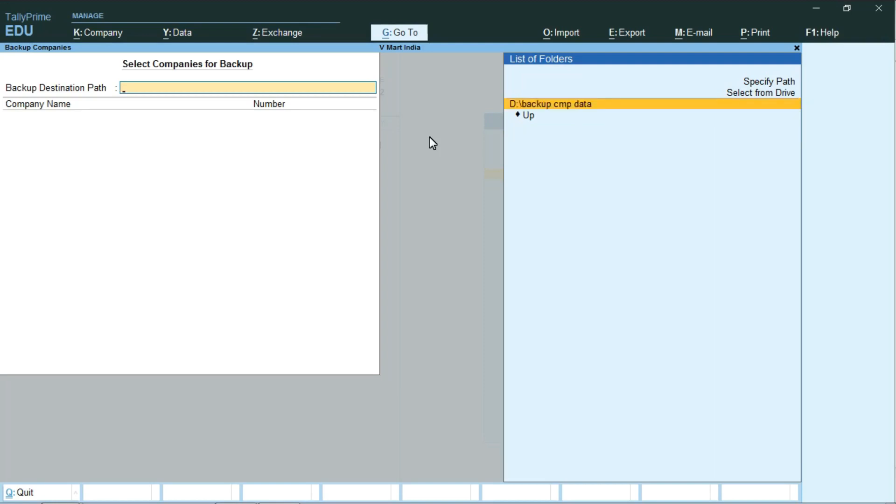
key("Return")
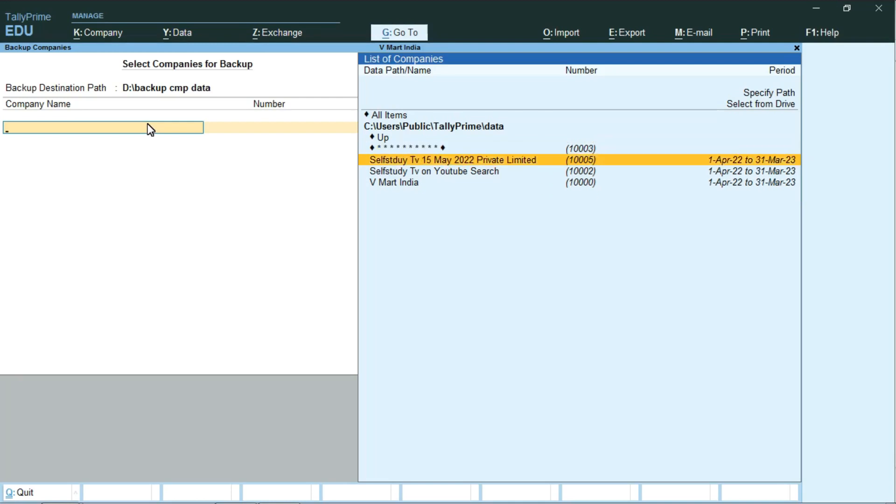
Step: Add the company V Mart India to the backup selection
key("Down")
key("Down")
key("Down")
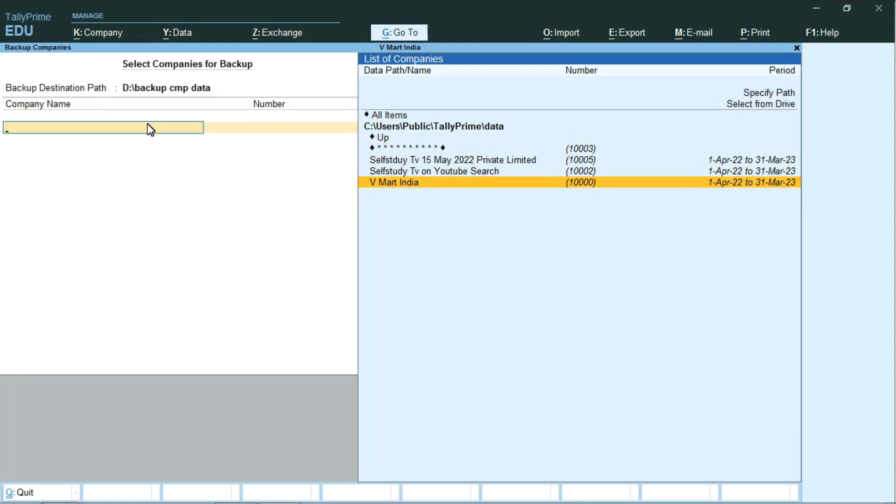
key("Return")
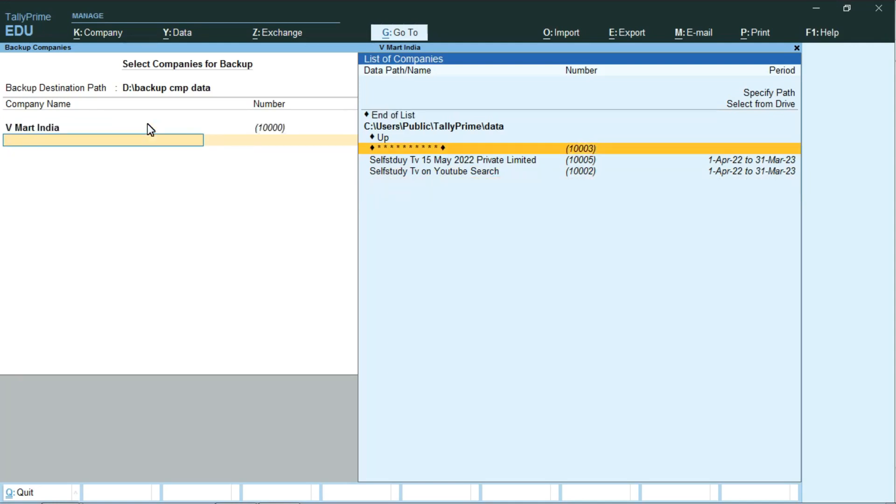
Step: Add Selfstudy Tv on Youtube Search as the second company in the backup selection
key("Up")
key("Up")
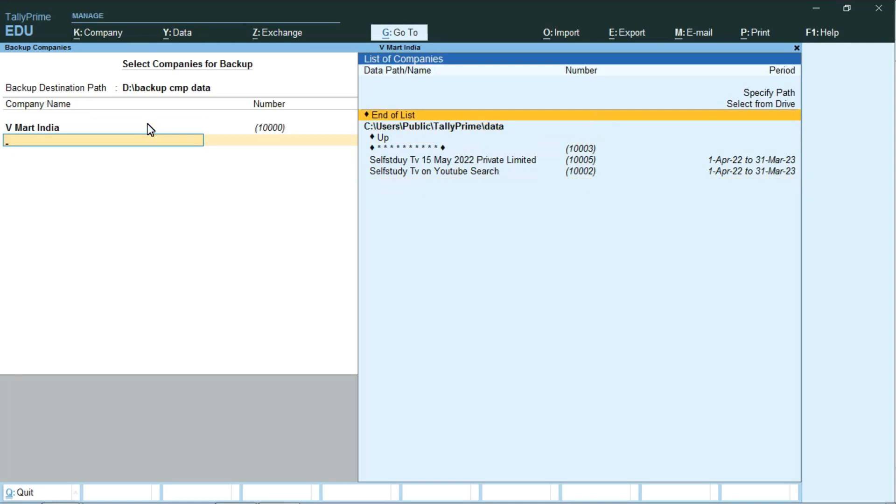
key("Down")
key("Down")
key("Down")
key("Down")
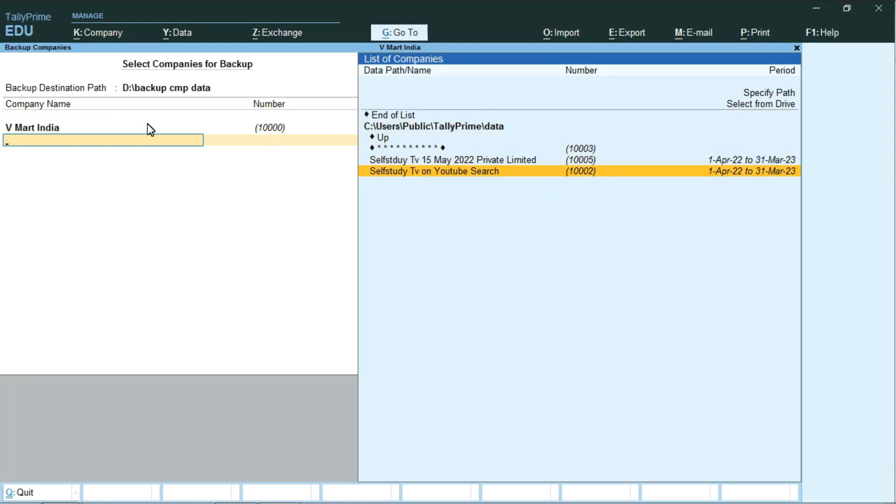
key("Up")
key("Down")
key("Return")
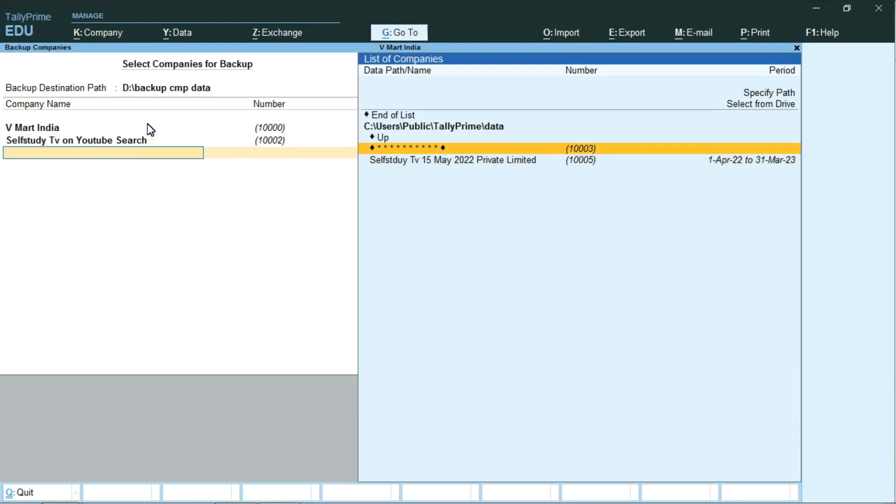
Step: Remove Selfstudy Tv on Youtube Search from the companies selected for backup
key("Up")
key("Up")
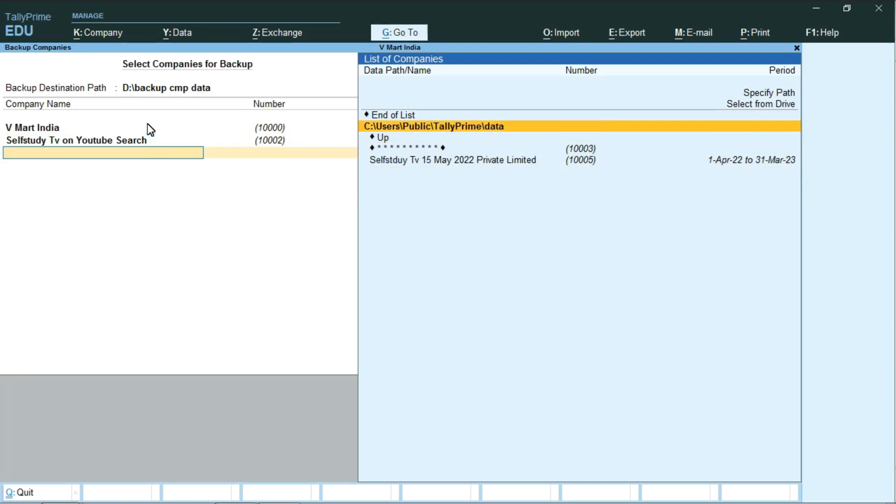
key("BackSpace")
key("Up")
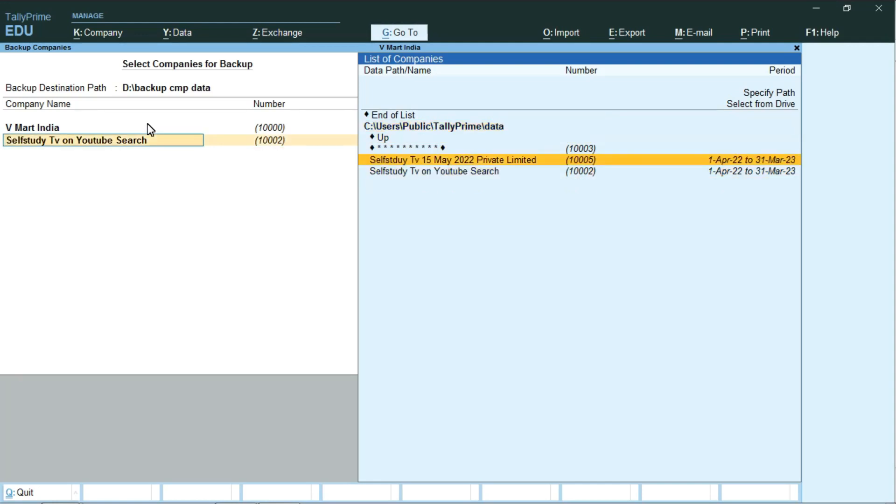
key("BackSpace")
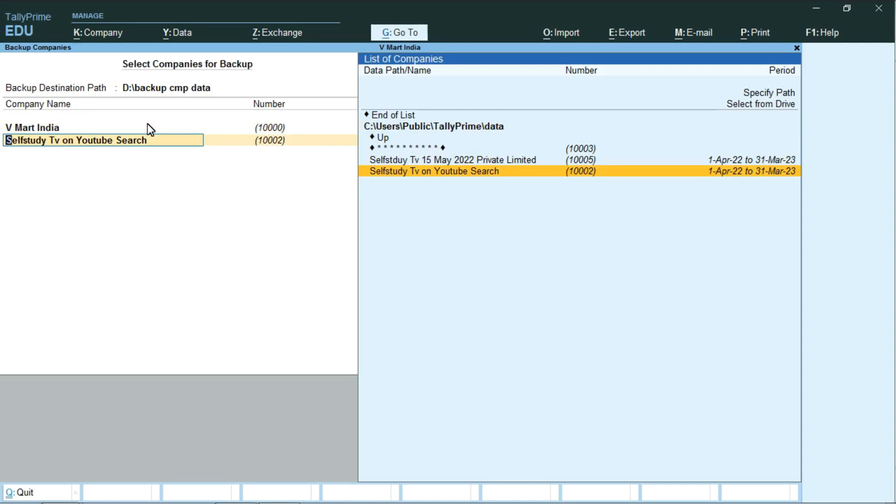
key("Up")
key("Up")
key("Up")
key("Up")
key("Up")
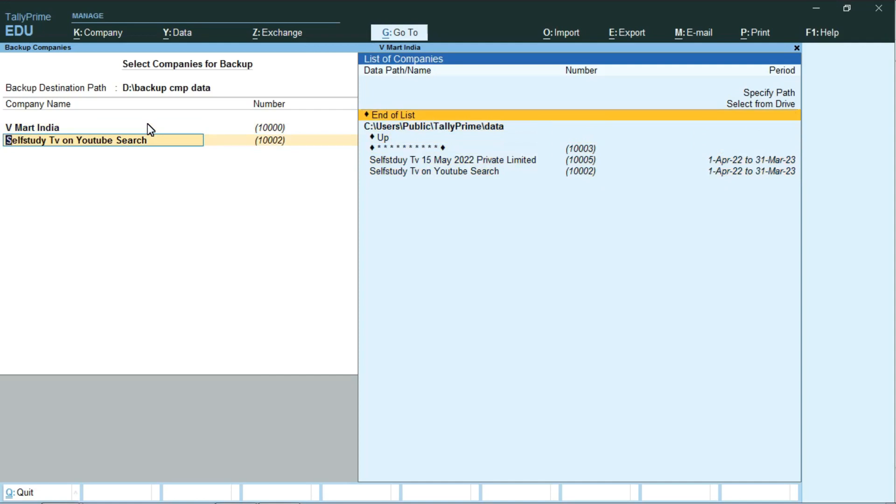
key("Down")
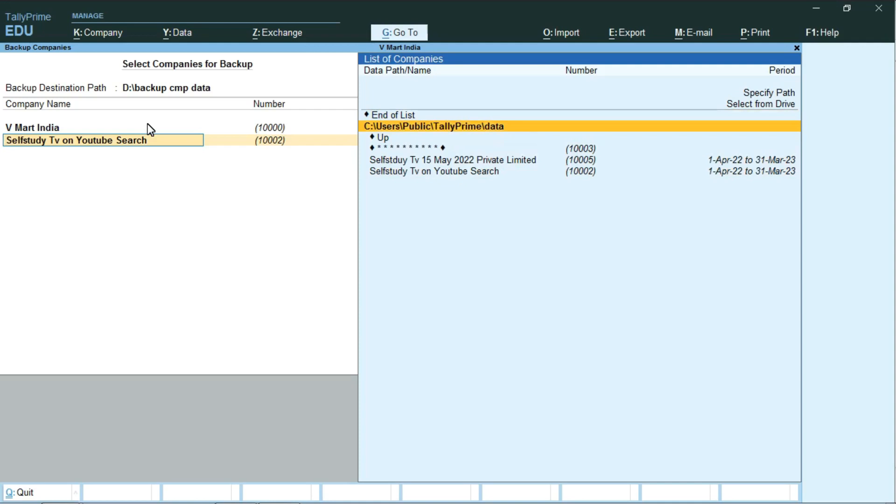
key("Up")
key("ctrl+d")
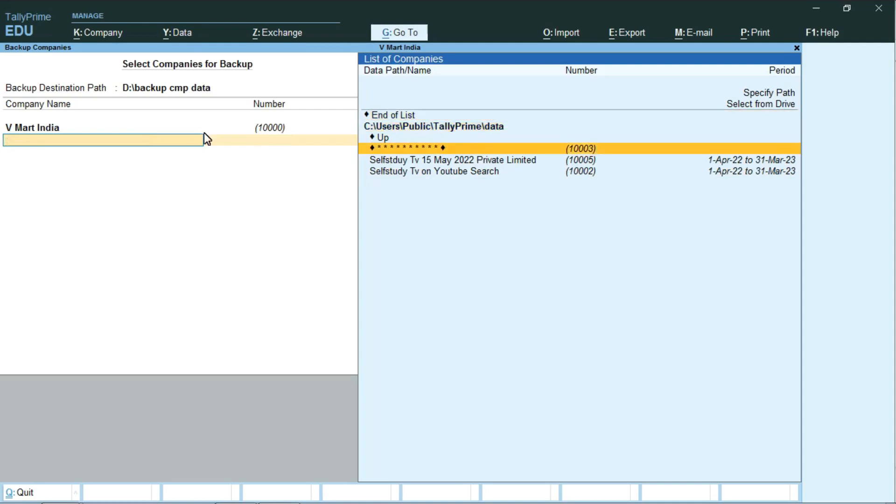
key("Up")
key("Up")
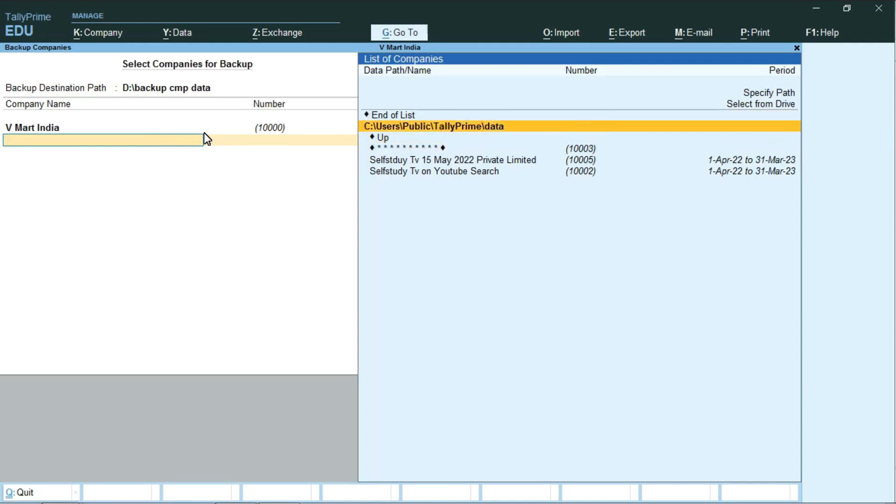
key("Return")
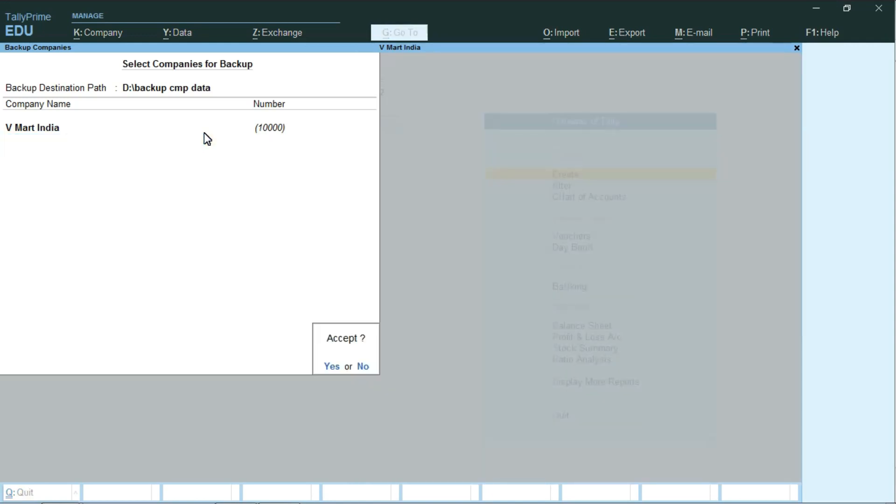
key("Escape")
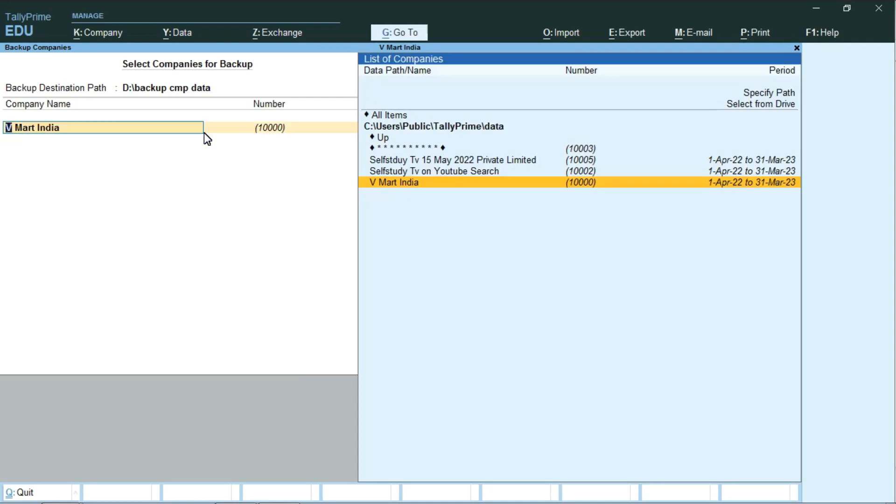
Step: Keep V Mart India selected and add Selfstudy Tv on Youtube Search again to the companies for backup
key("Up")
key("Down")
key("Return")
key("Down")
key("Down")
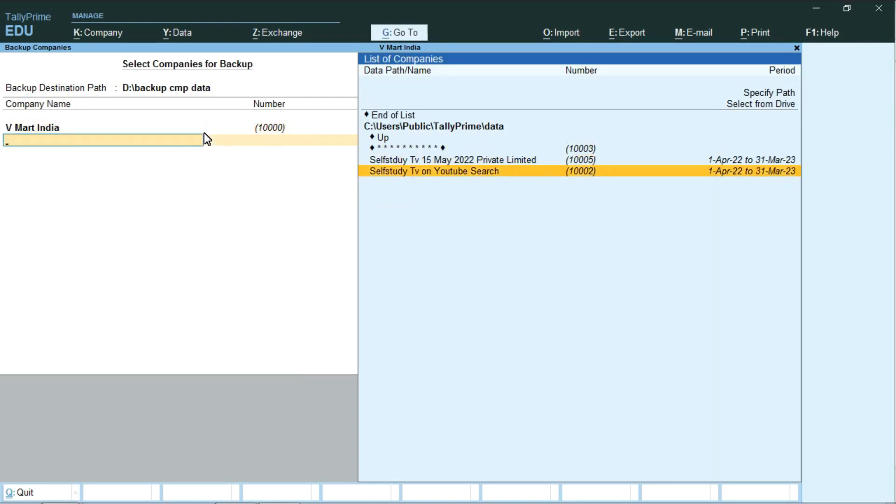
key("Return")
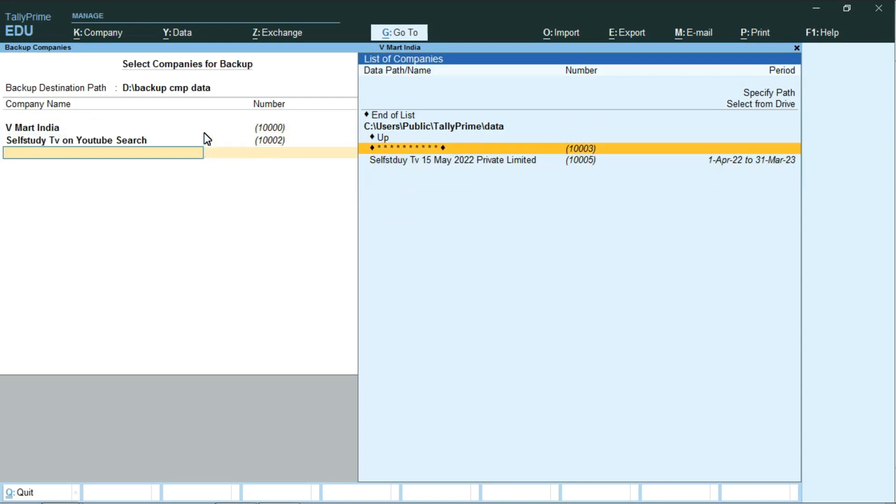
key("Up")
key("Up")
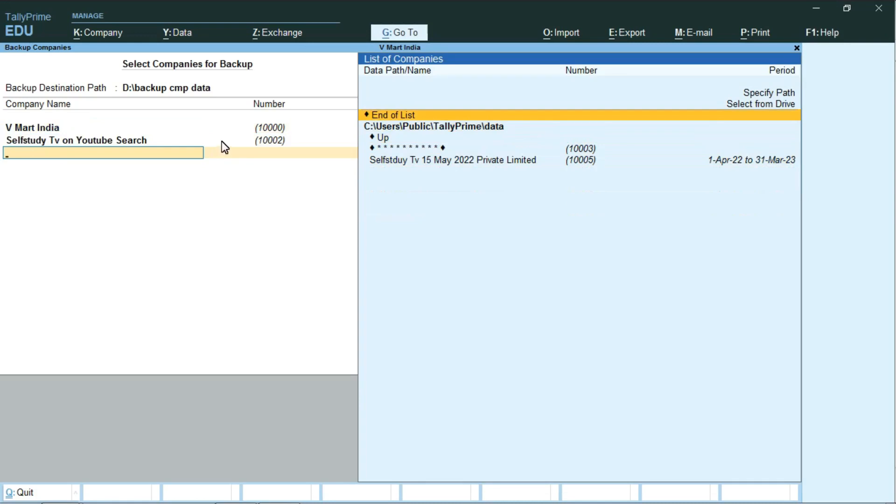
key("Down")
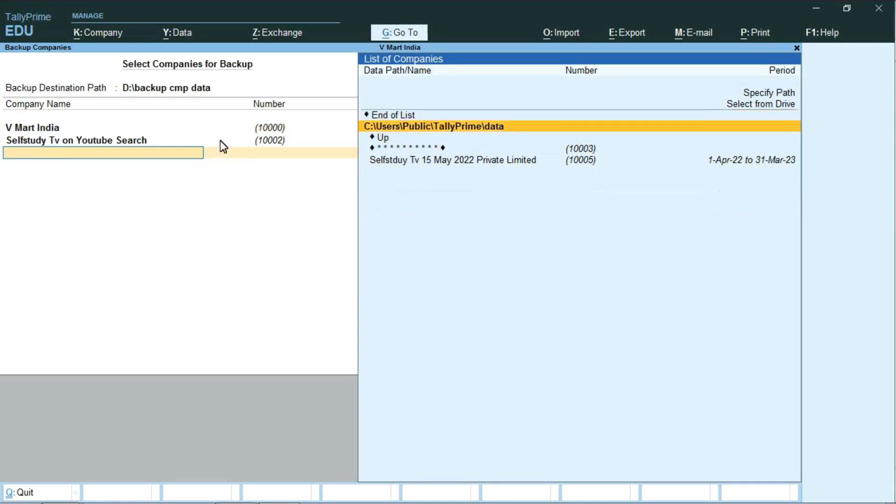
key("Up")
key("Up")
key("Down")
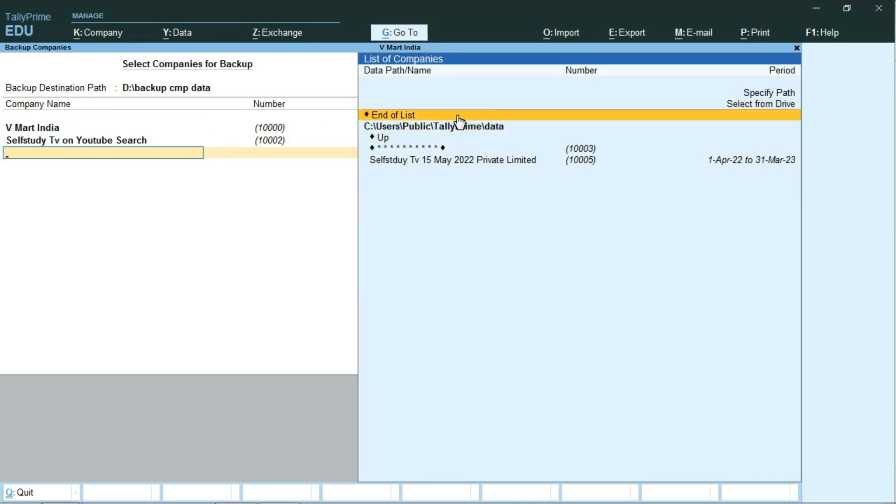
key("Return")
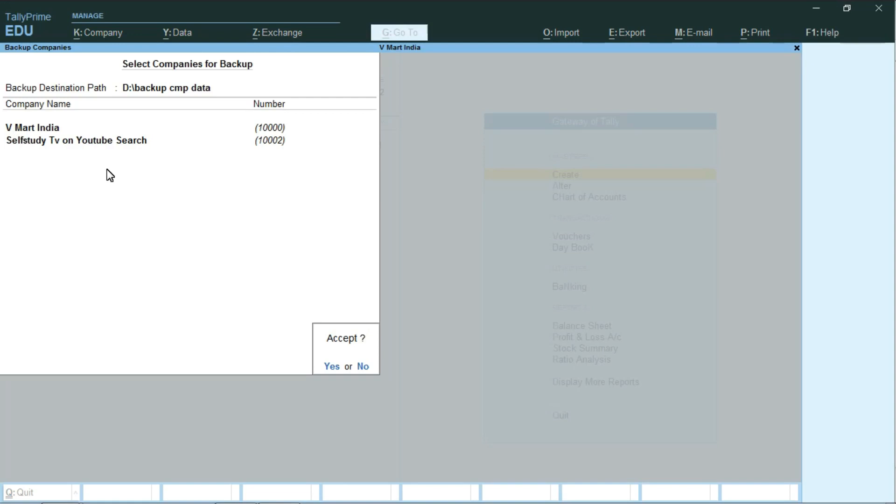
key("Escape")
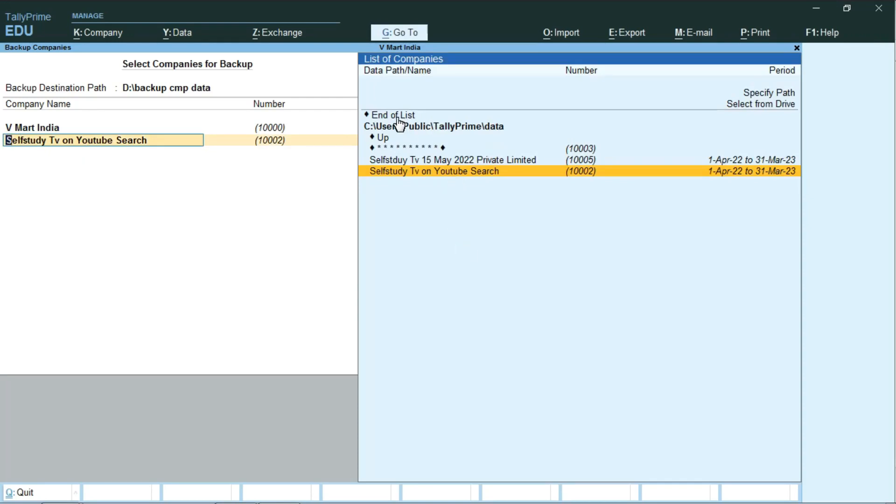
Step: End the backup selection after V Mart India, dropping the second company, and accept the backup to D:\backup cmp data
key("Up")
key("Up")
key("Up")
key("Up")
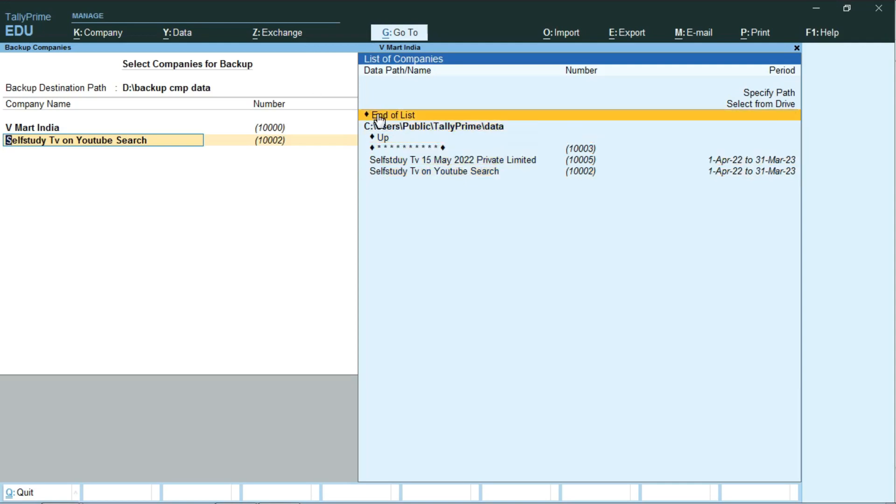
left_click(379, 117)
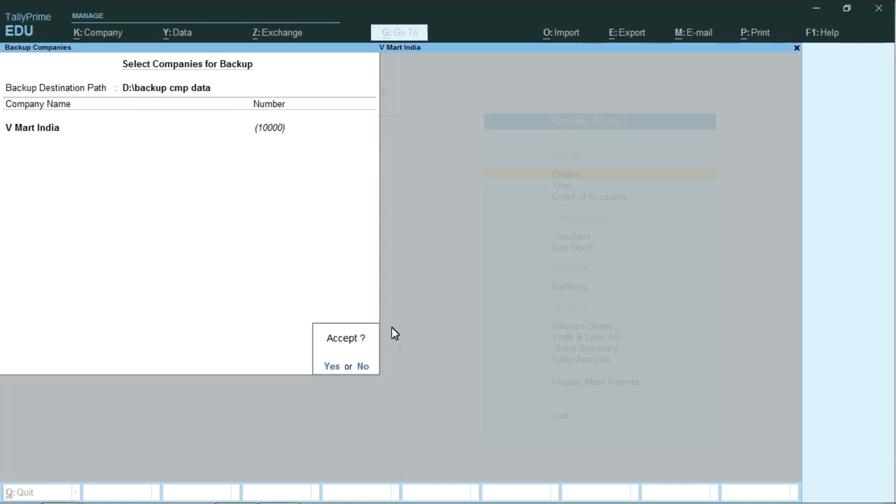
key("y")
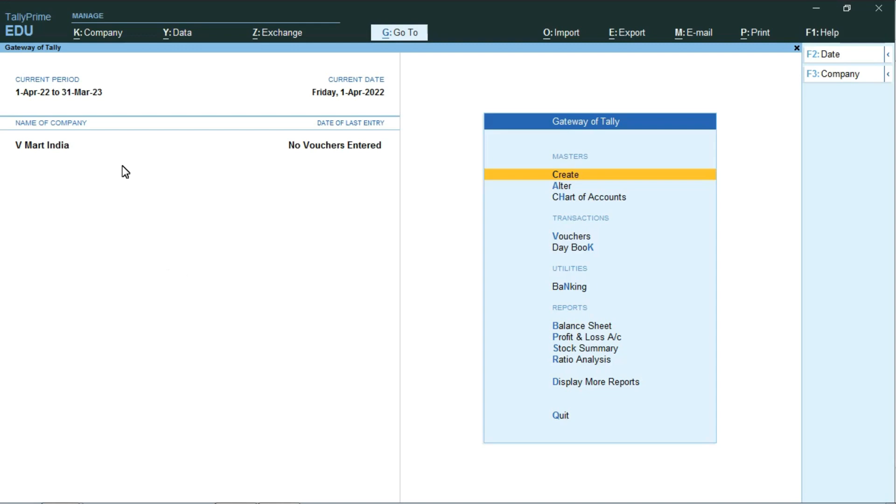
Step: Open V Mart India for company alteration and delete the company, confirming the deletion
key("alt")
key("alt+k")
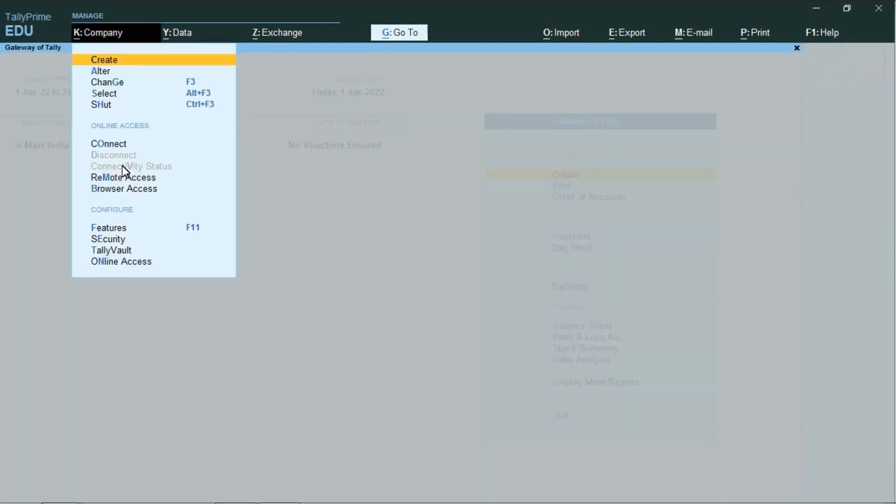
key("Down")
key("Down")
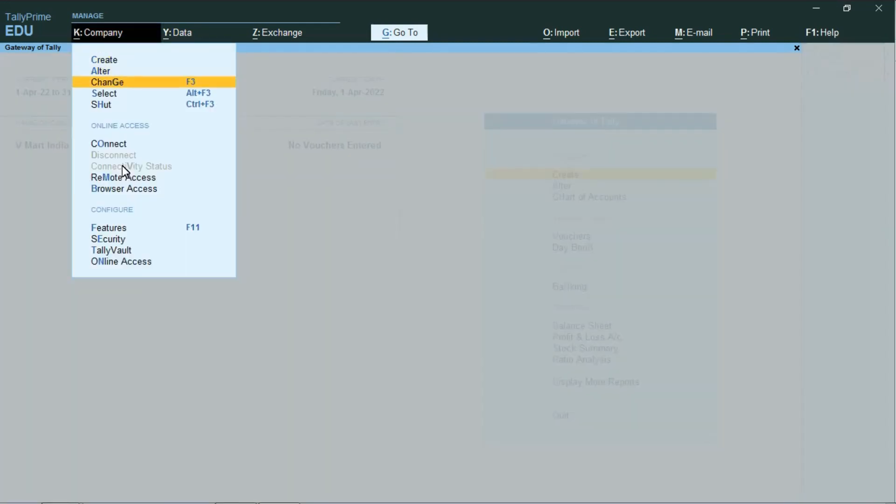
key("Up")
key("Up")
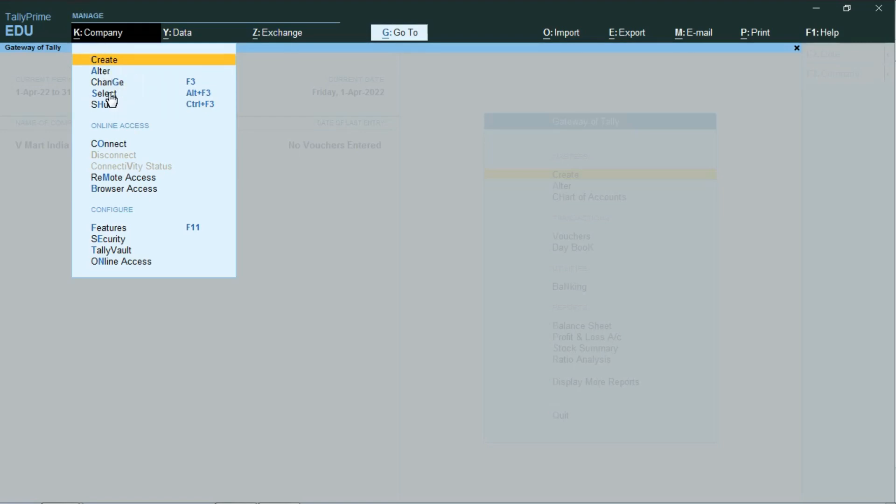
key("Down")
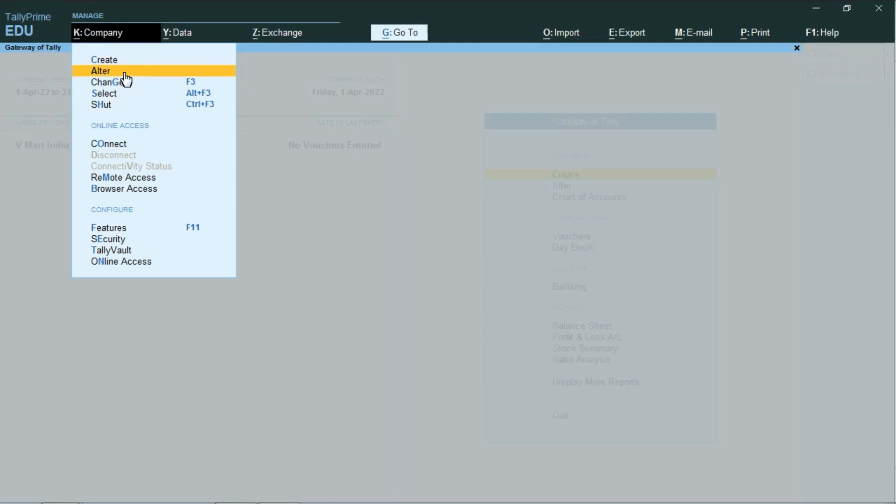
key("Return")
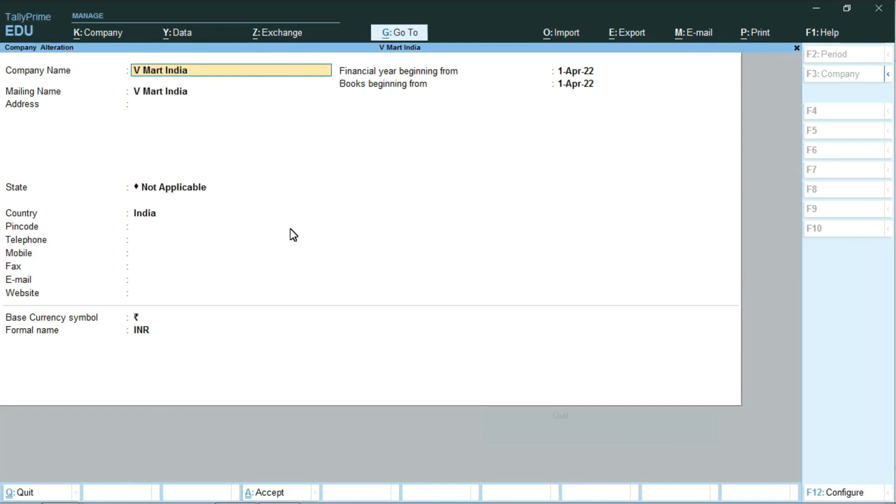
key("alt")
key("alt+d")
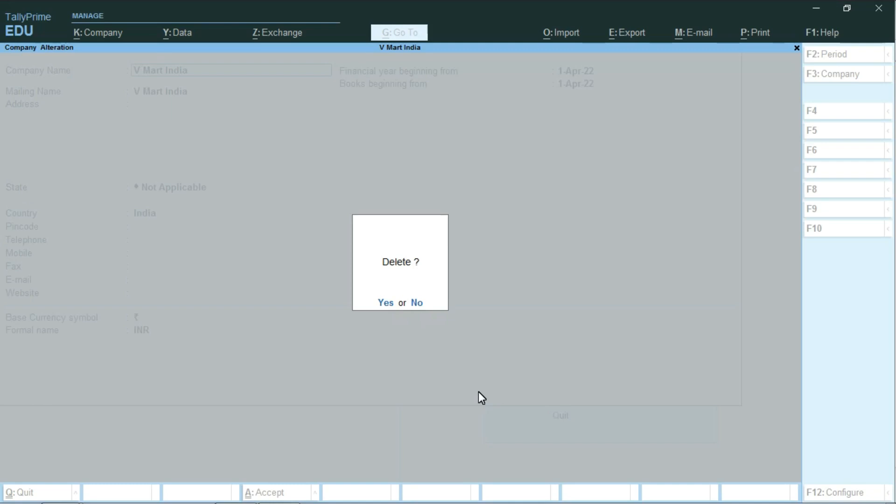
key("y")
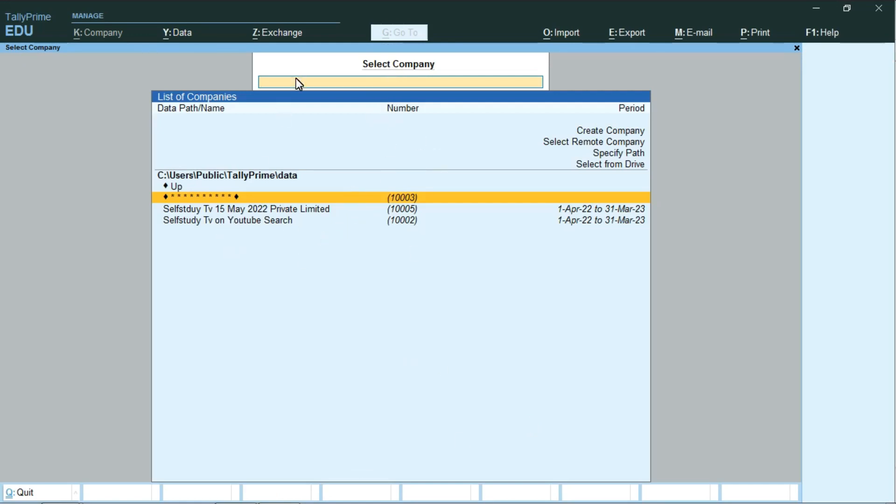
Step: Search the company list for "v mart", clear the search and return to the companies in the TallyPrime data folder
type("v")
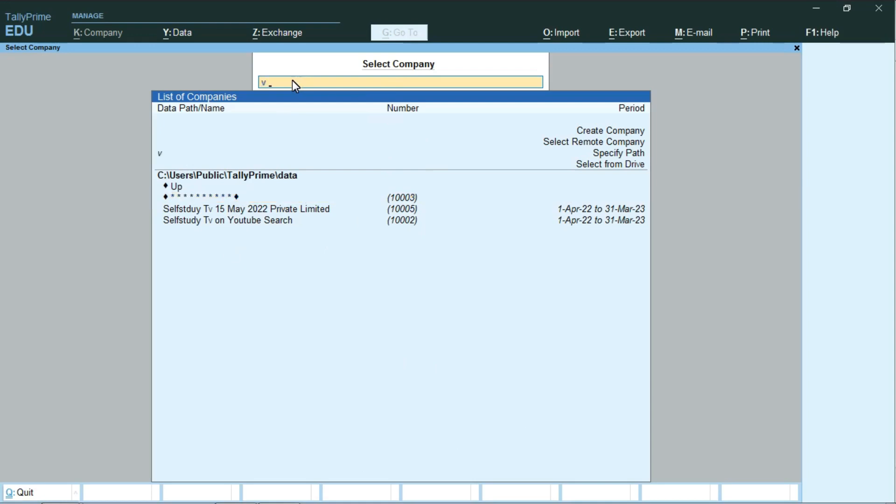
type(" mart")
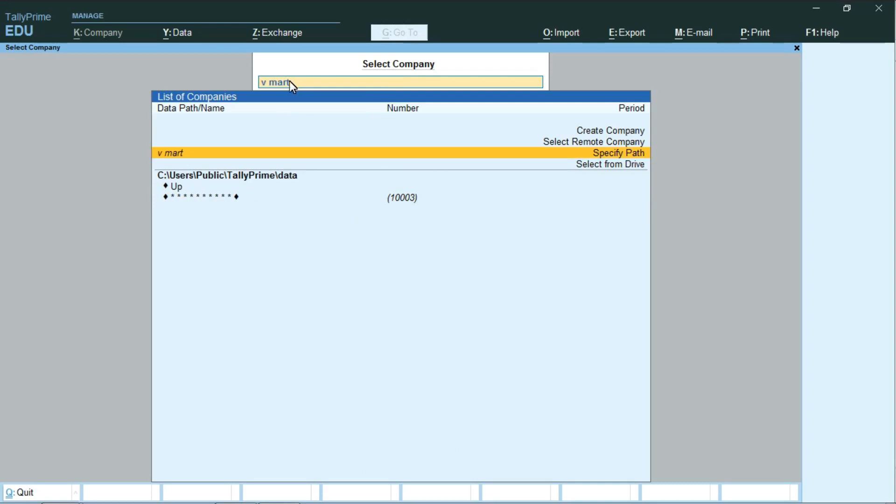
key("BackSpace")
key("BackSpace")
key("BackSpace")
key("BackSpace")
key("BackSpace")
key("BackSpace")
key("BackSpace")
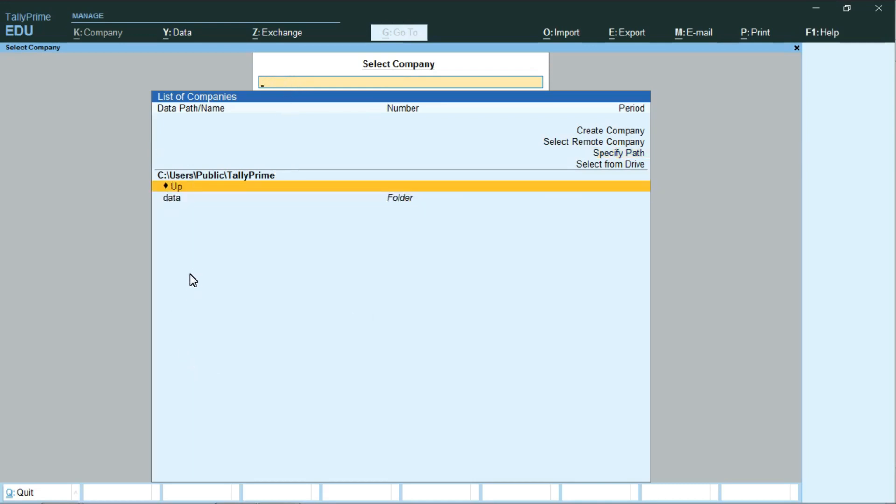
key("Escape")
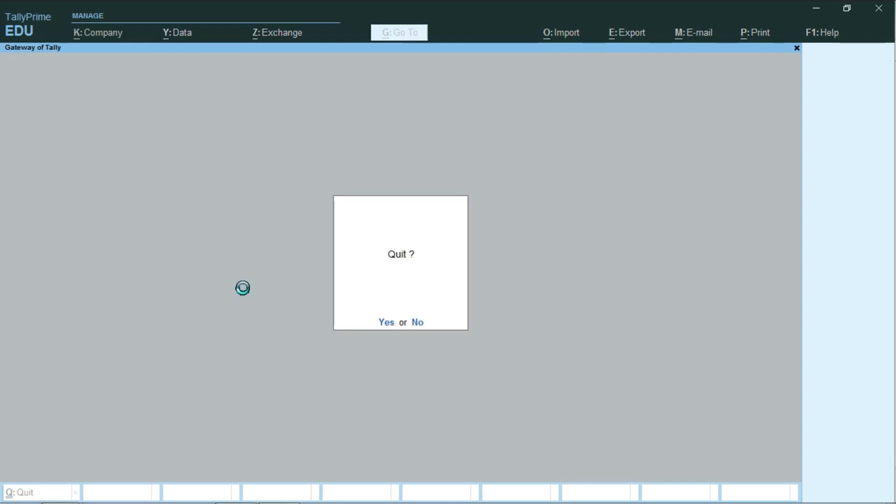
key("Escape")
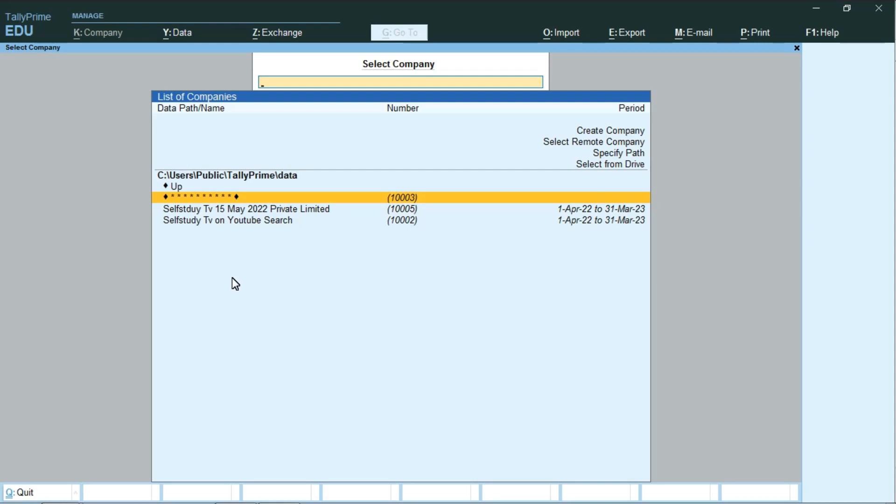
Step: Check the system date and look through the remaining companies in the company selection list
mouse_move(810, 472)
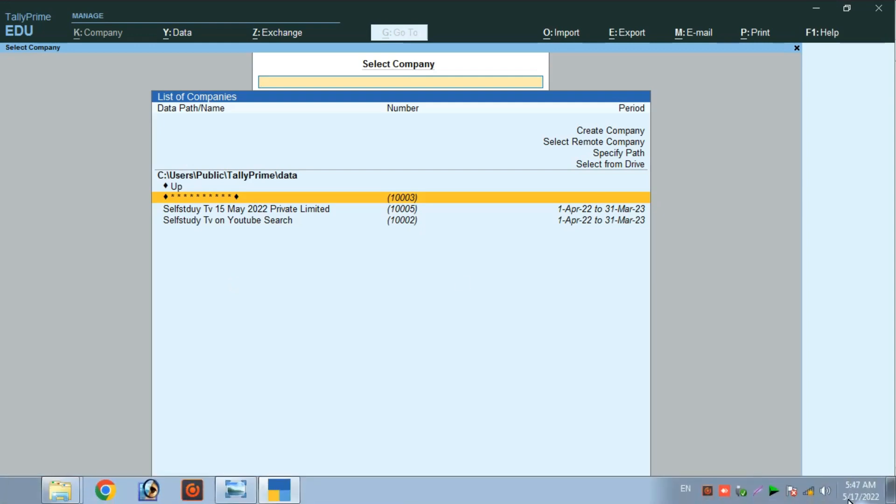
mouse_move(850, 500)
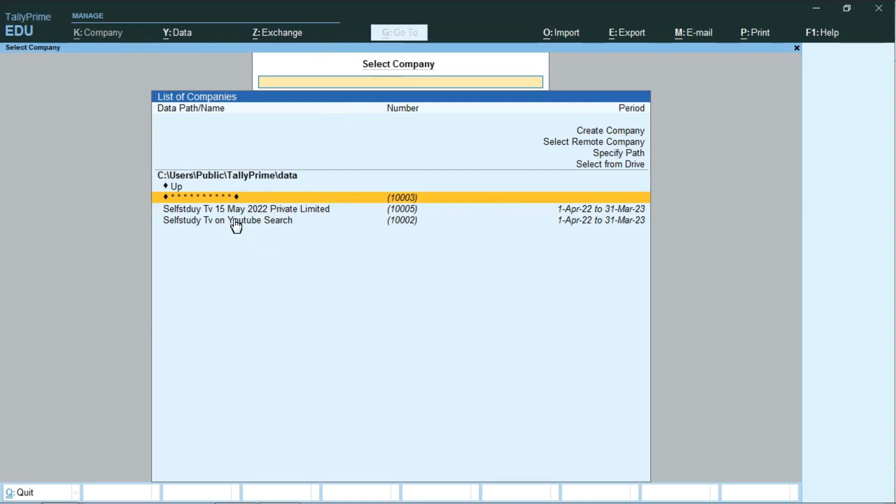
key("Down")
key("Down")
key("Up")
key("Up")
key("Up")
key("Down")
key("Down")
key("Down")
key("Up")
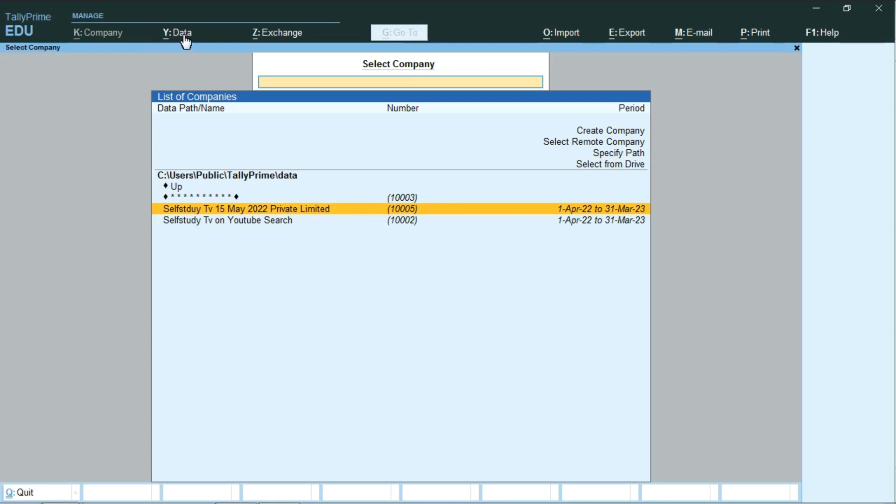
Step: Open the Restore function for company data
key("alt+y")
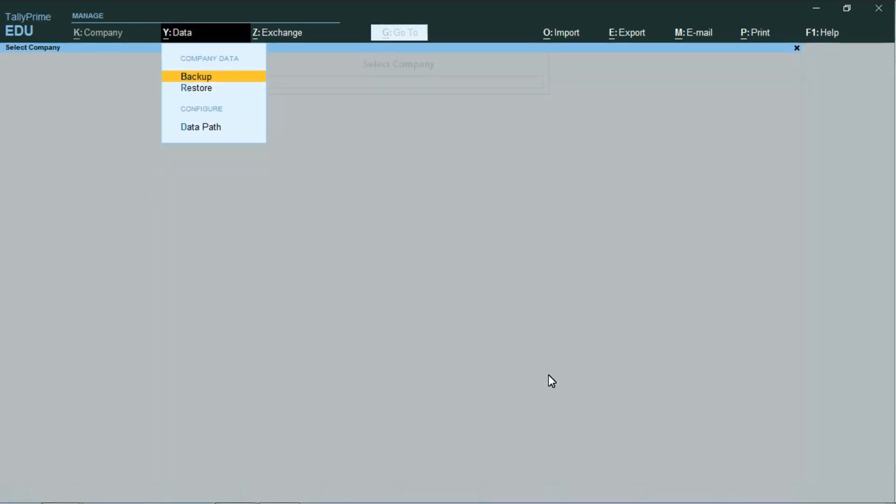
key("Down")
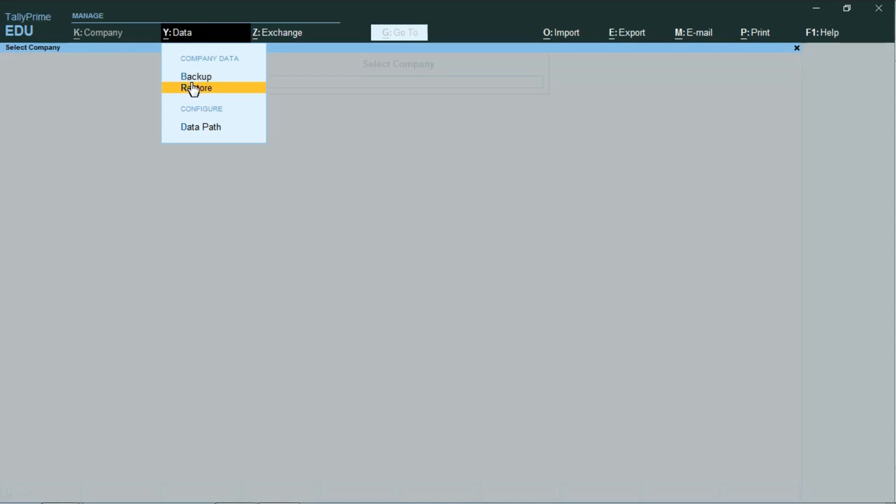
key("Up")
key("Down")
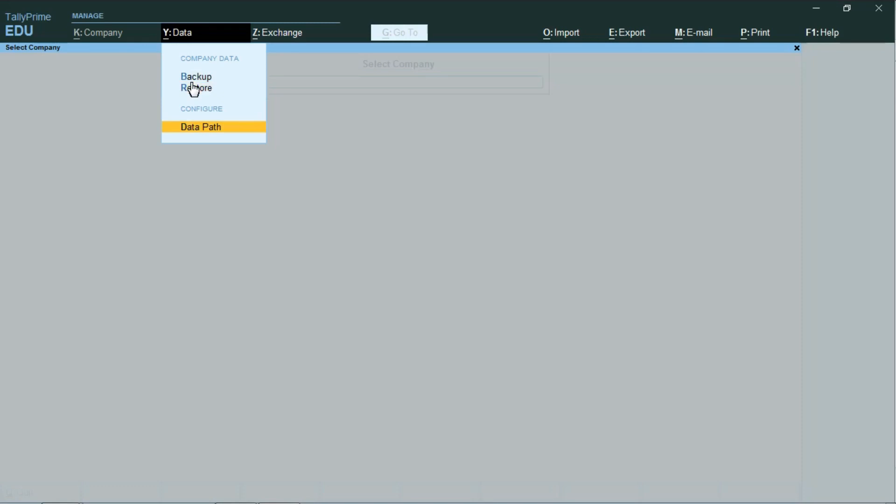
key("Up")
key("Up")
key("Down")
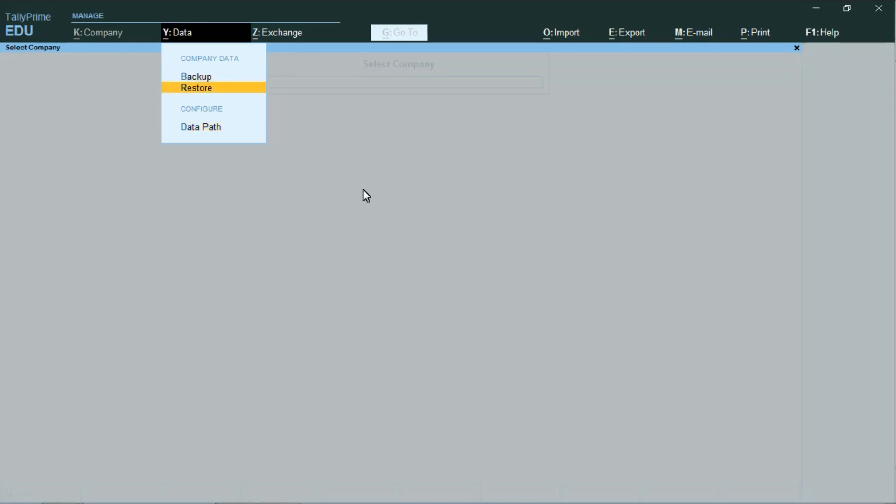
key("Down")
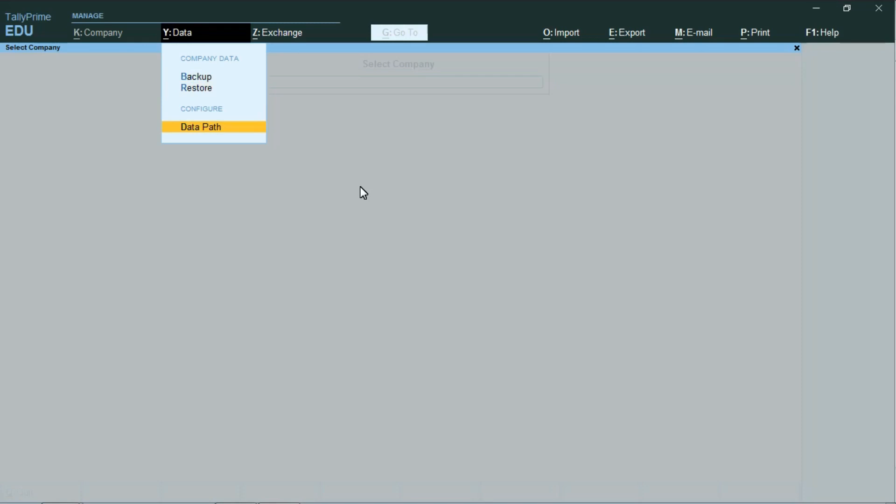
key("Up")
key("Up")
key("Down")
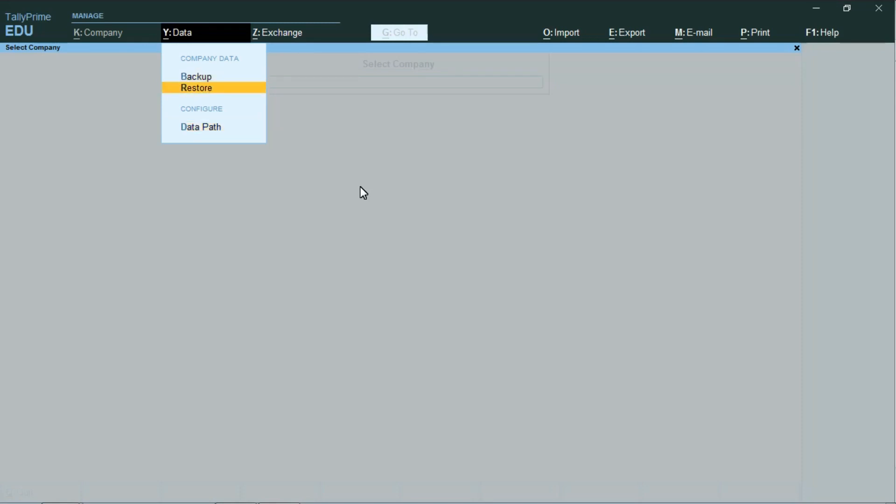
key("Down")
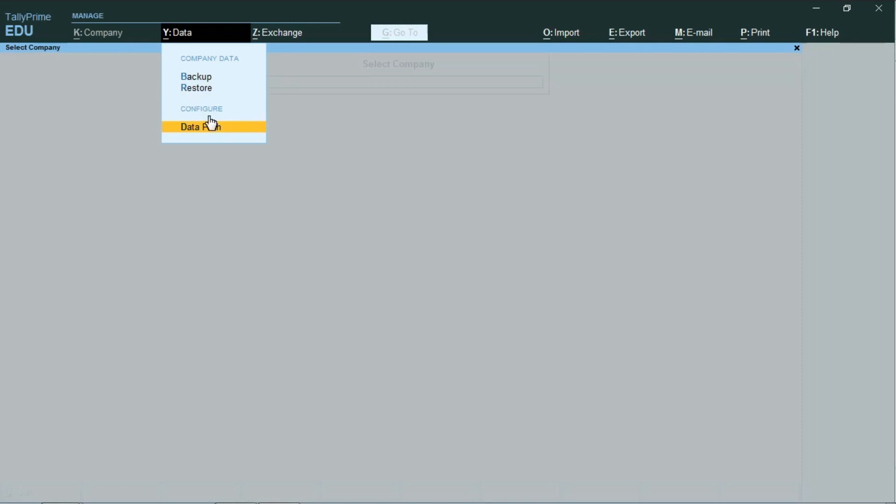
key("Down")
key("Up")
key("Down")
key("Down")
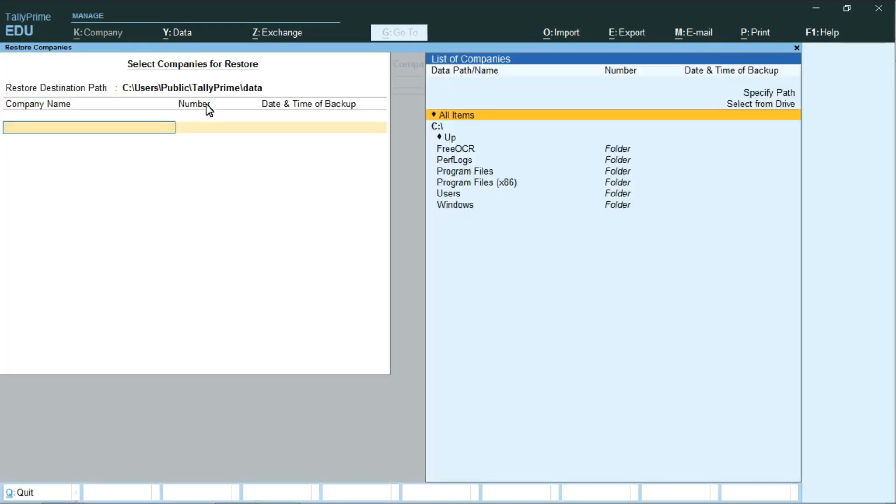
Step: Set the restore destination path to the "backup cmp data" folder on drive D:\
key("BackSpace")
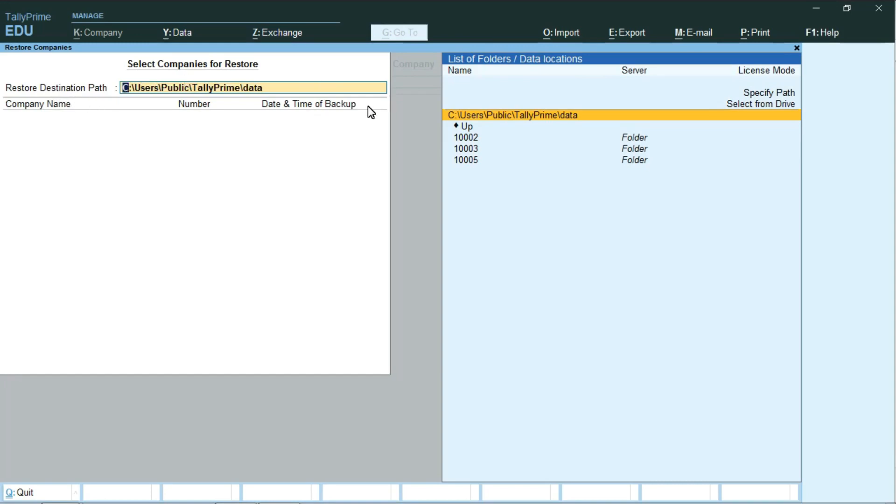
key("Up")
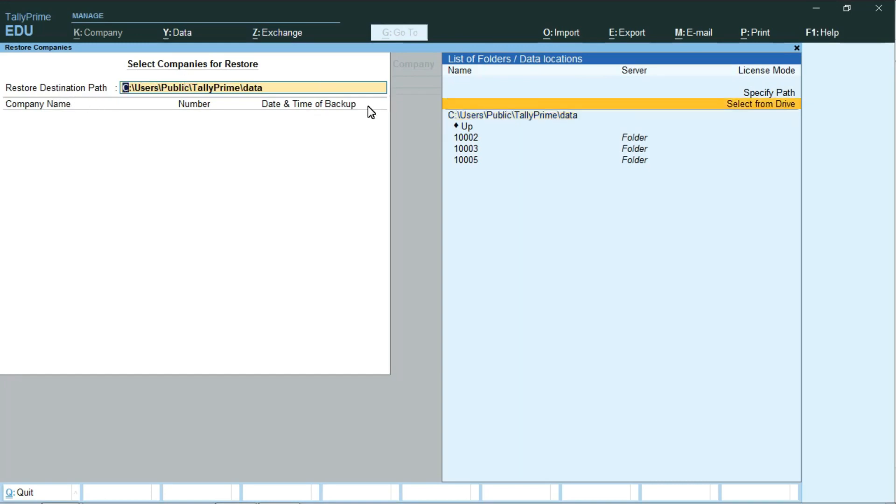
key("Down")
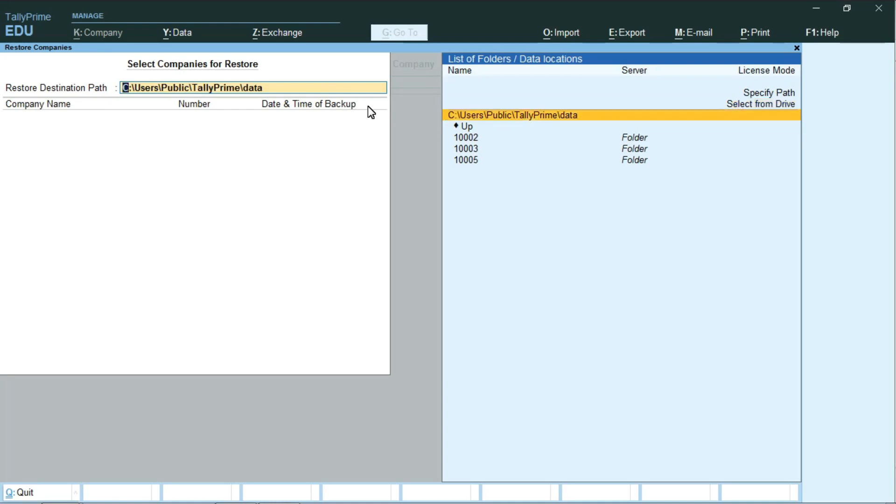
key("Up")
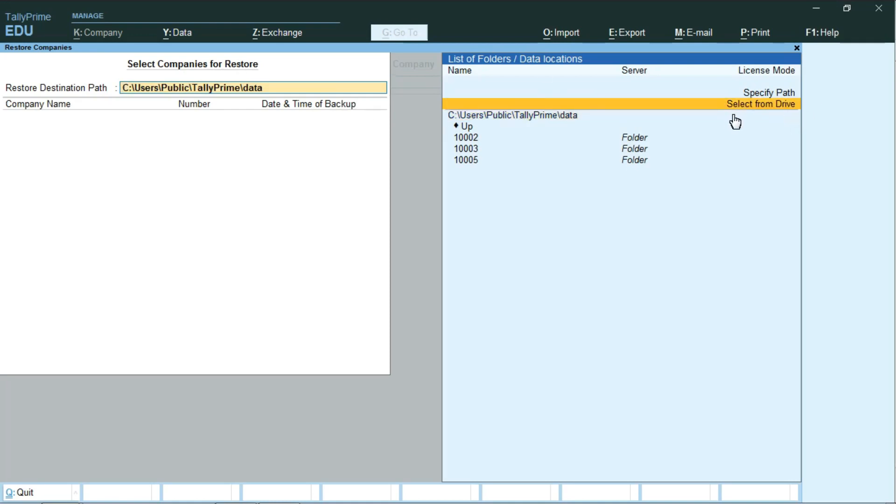
key("Return")
key("Down")
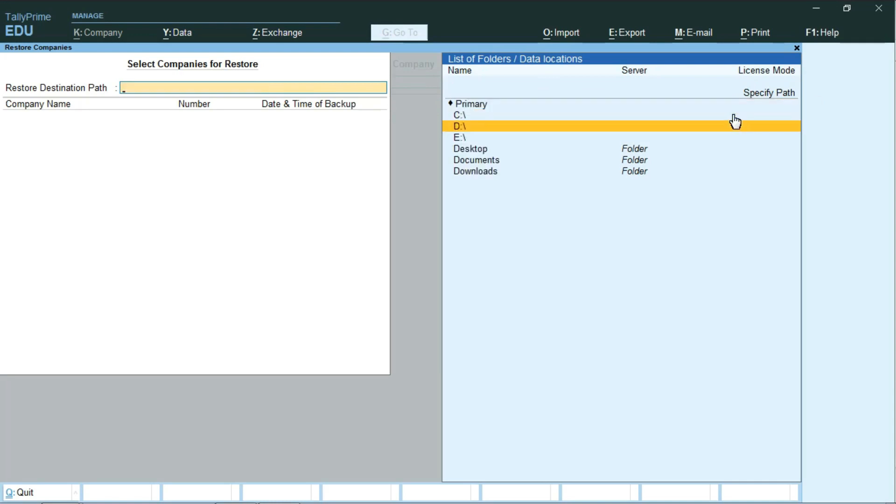
key("Return")
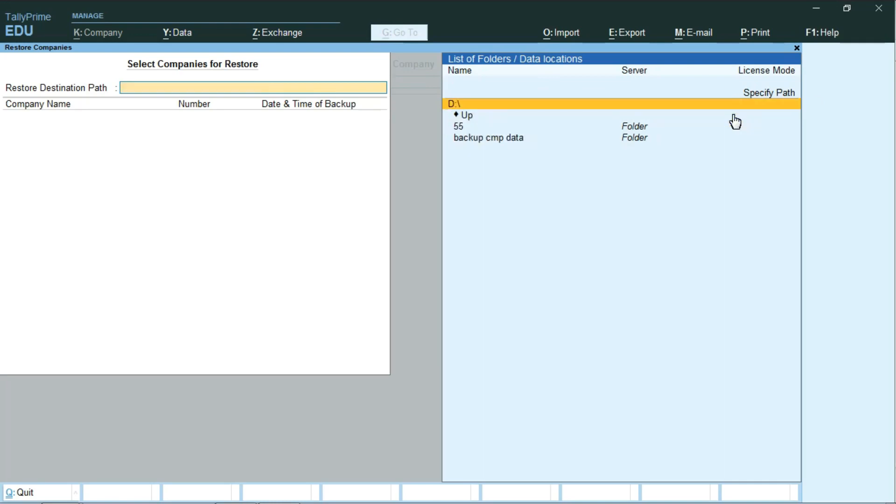
key("Down")
key("Down")
key("Down")
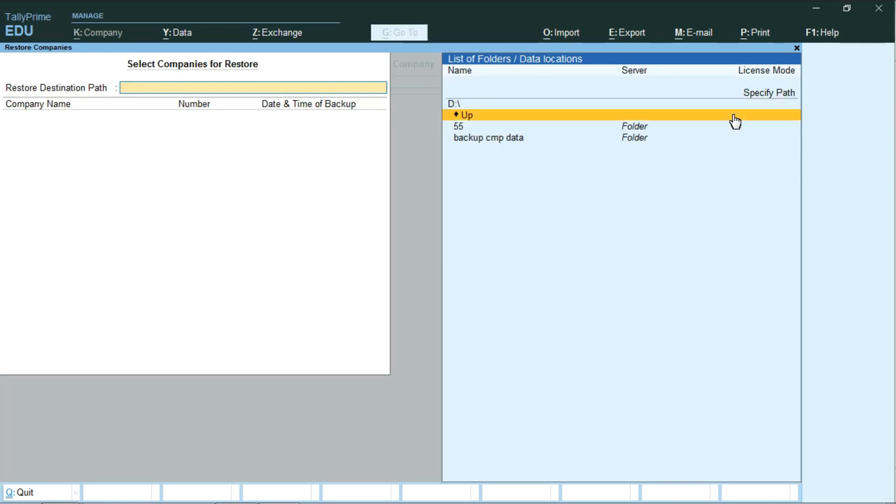
key("Return")
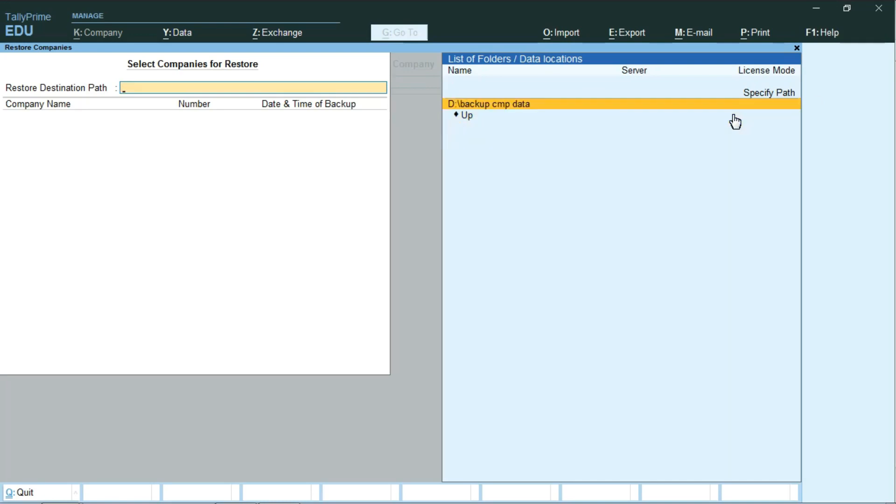
left_click(556, 112)
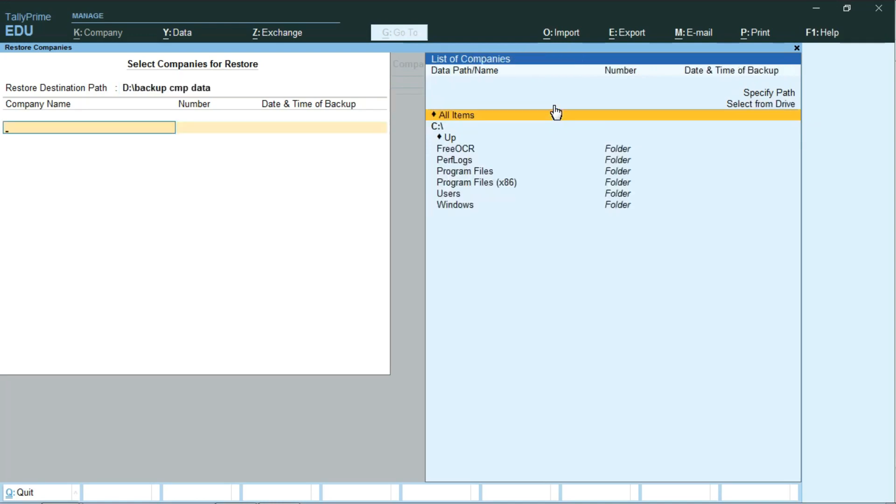
key("BackSpace")
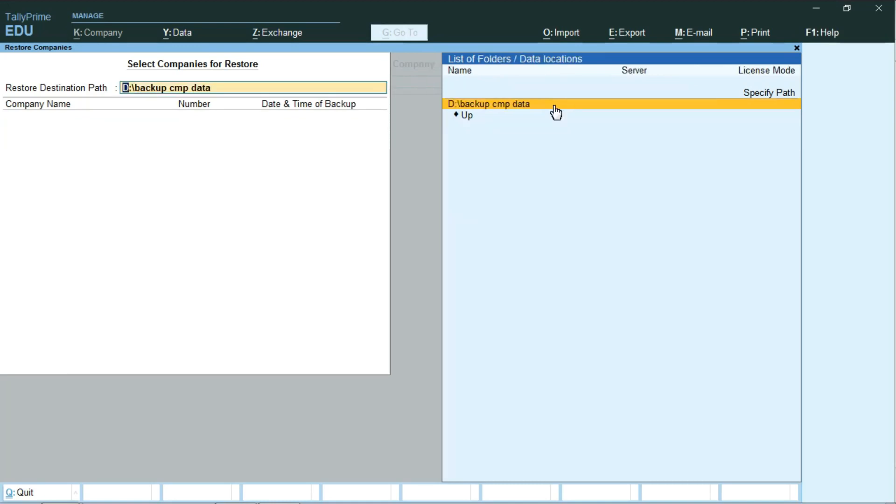
key("Up")
key("Return")
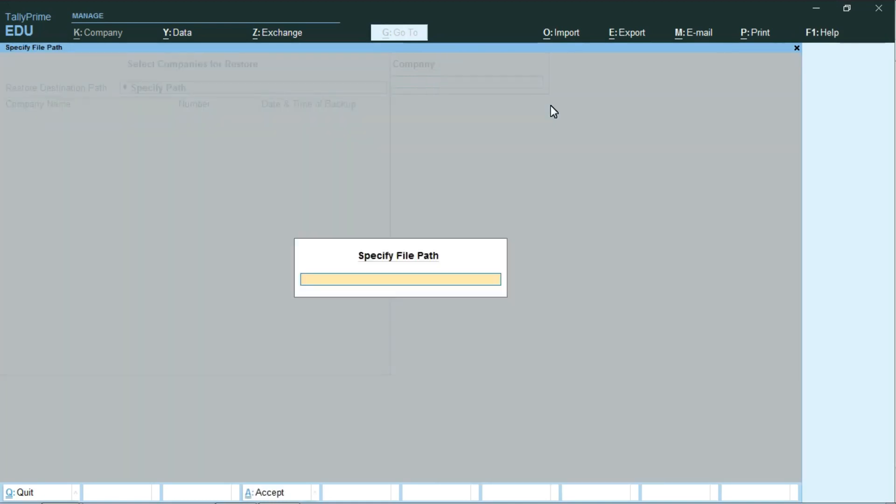
key("Escape")
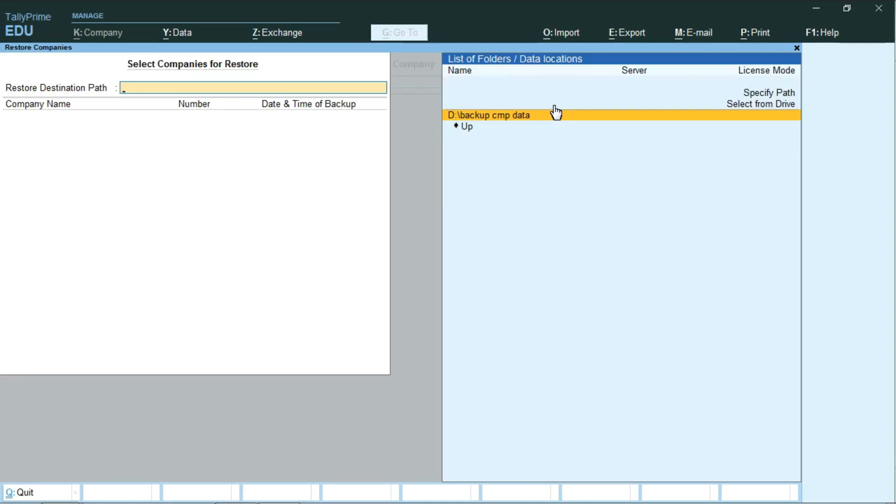
key("Escape")
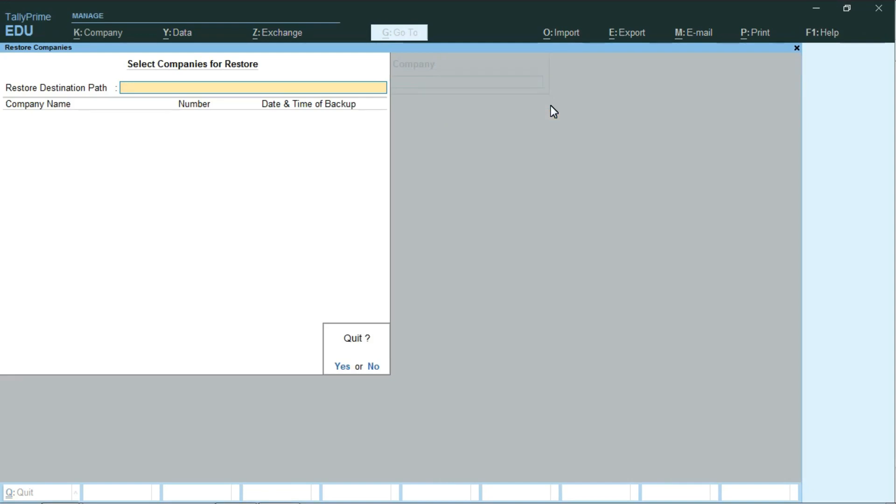
key("n")
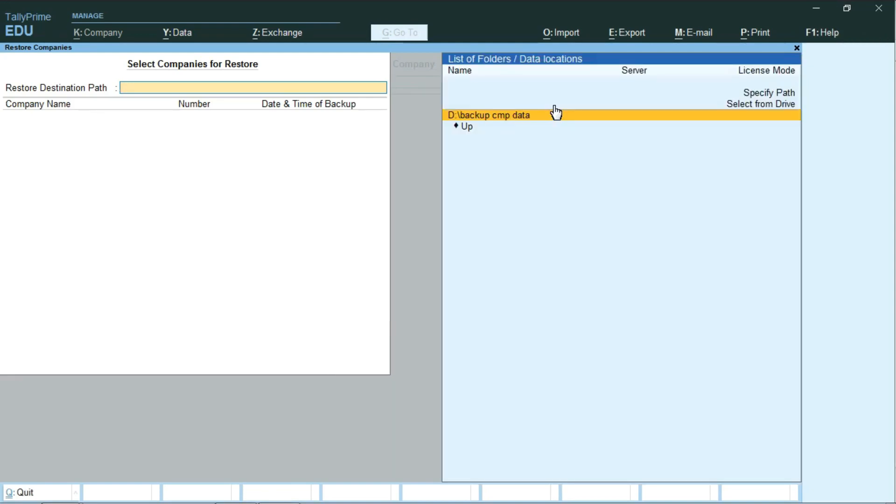
Step: Choose the restore destination from the drive list again, selecting D:\backup cmp data
key("Up")
key("Return")
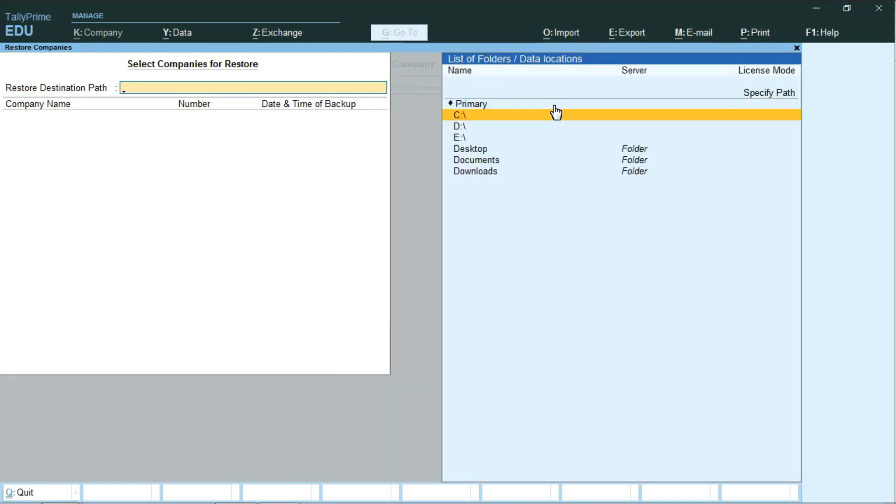
key("Down")
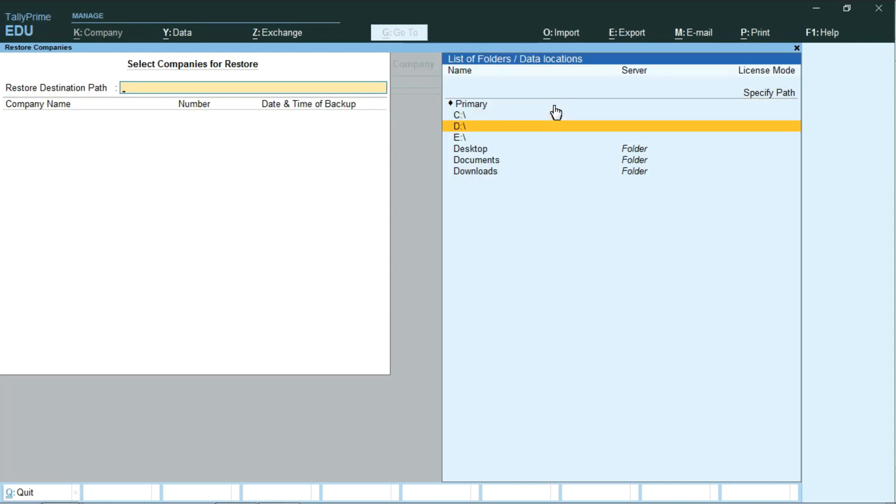
key("Return")
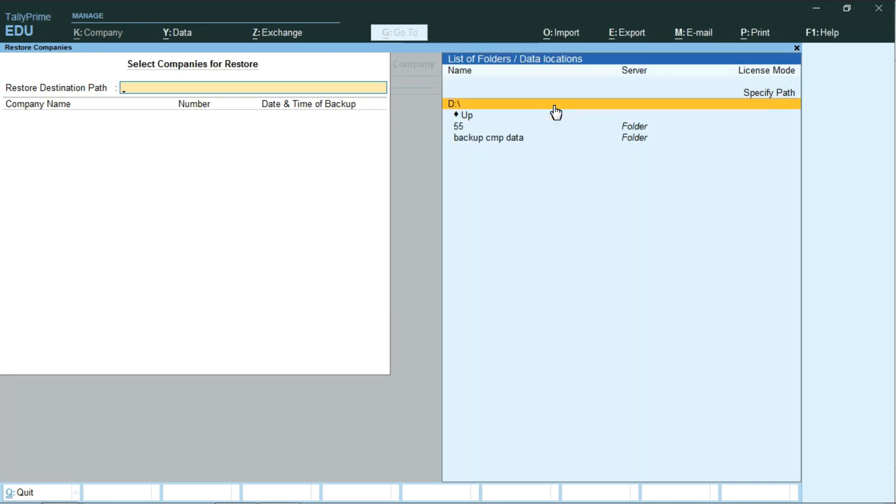
key("Down")
key("Down")
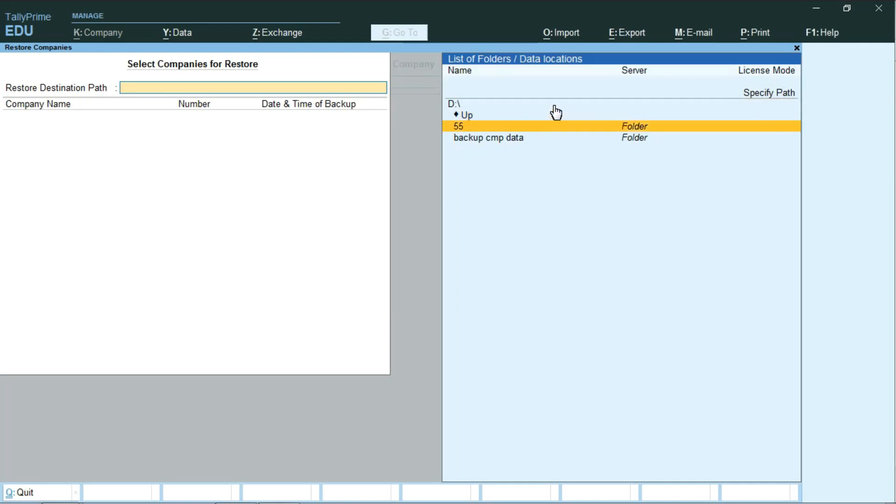
key("Down")
key("Return")
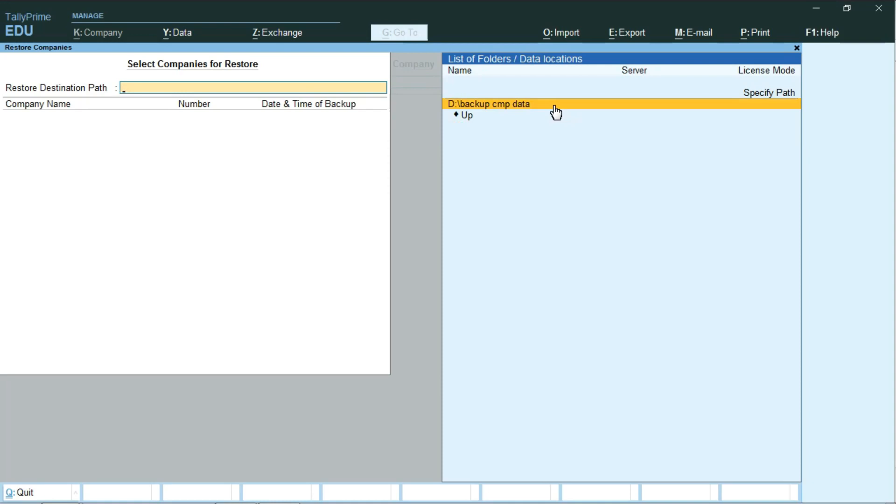
key("Down")
key("Up")
left_click(555, 108)
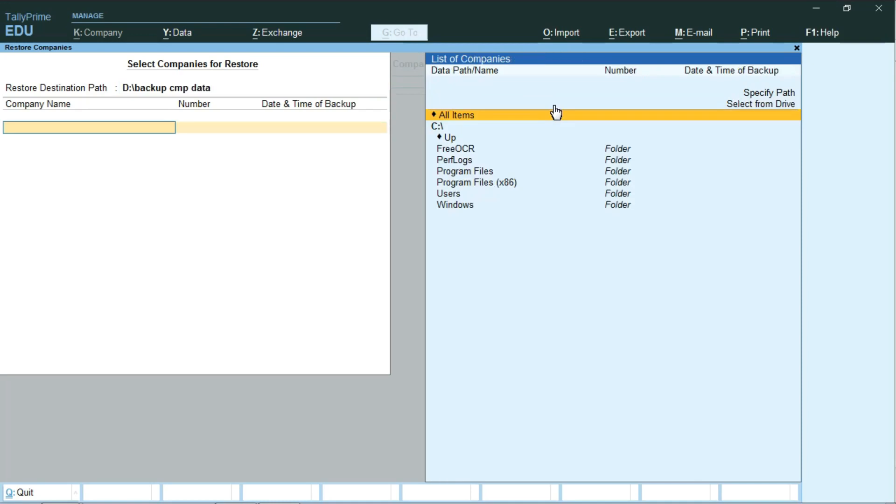
Step: Reconfirm D:\backup cmp data as the restore destination and choose C:\ in the list of companies
left_click(135, 88)
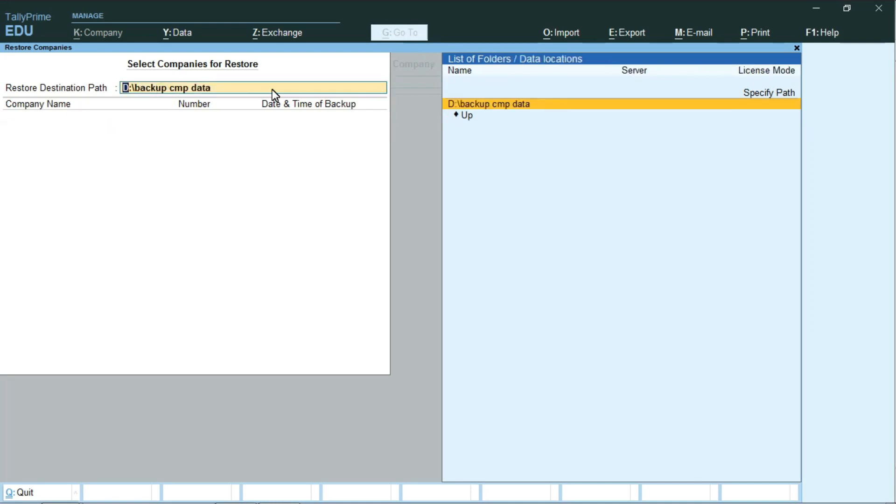
key("Return")
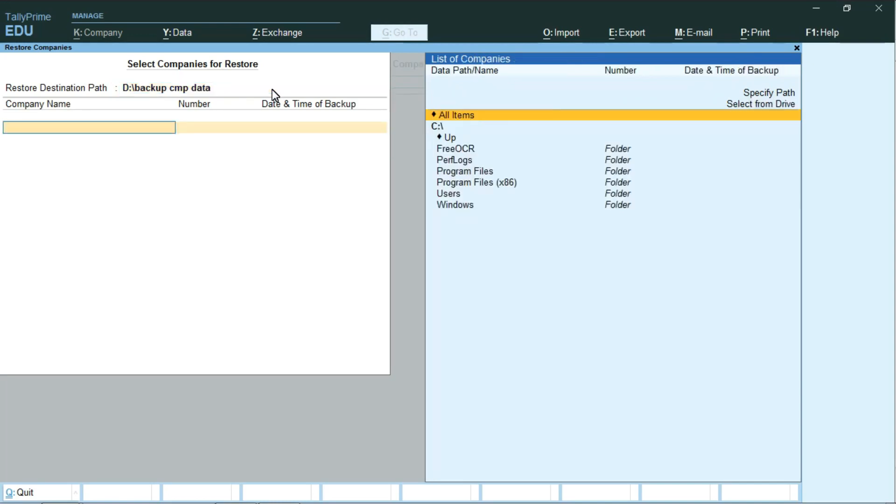
key("Down")
key("Return")
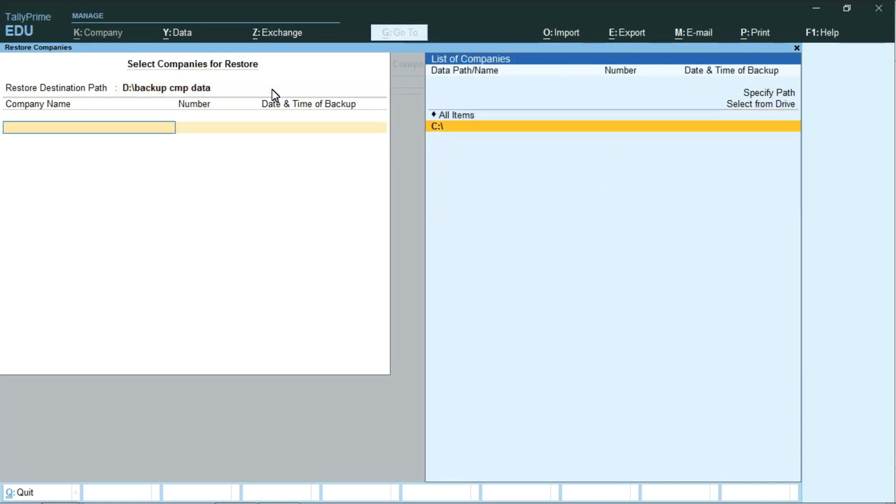
Step: Change the restore destination path to the root of drive D:\
left_click(273, 89)
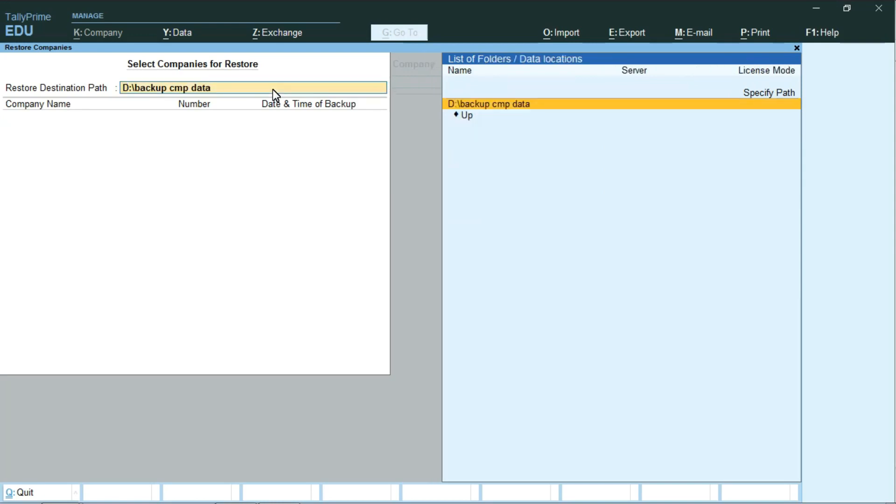
key("Down")
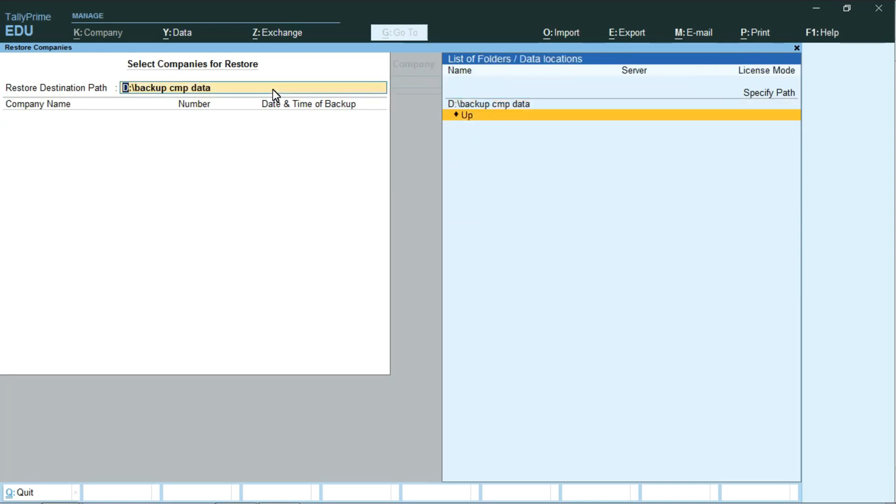
key("Return")
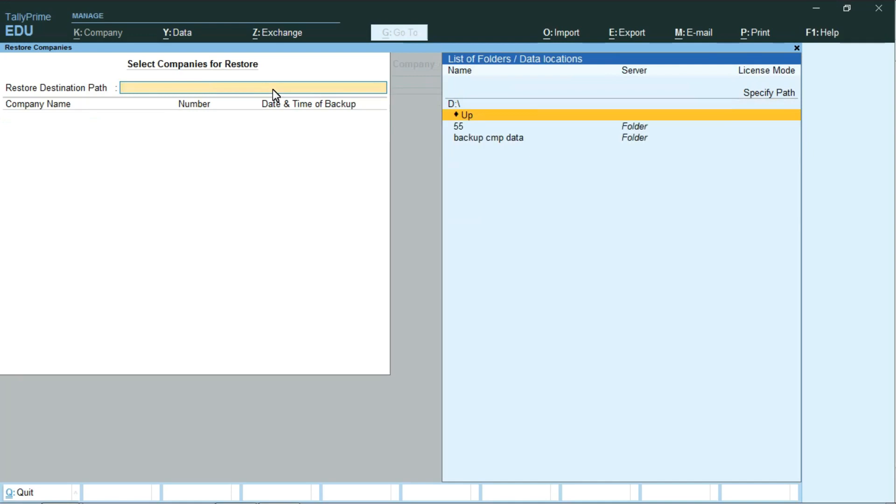
key("Down")
key("Down")
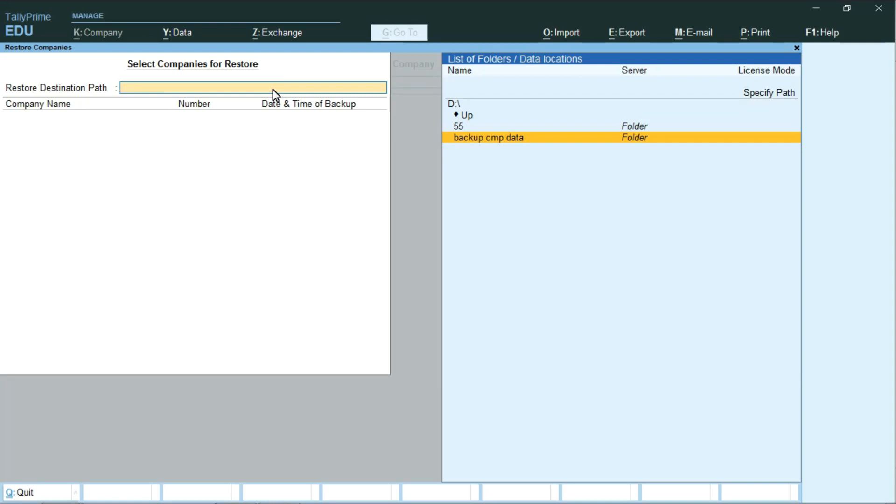
key("Up")
key("Up")
key("Up")
key("Up")
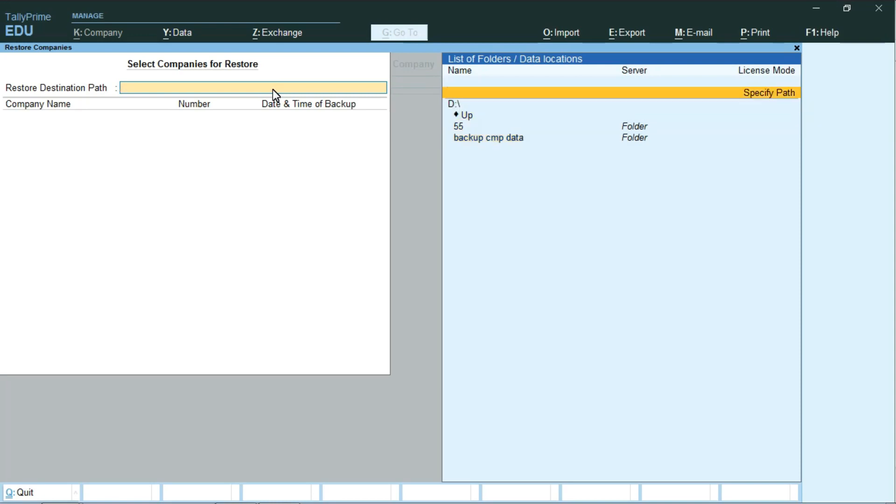
key("Down")
key("Return")
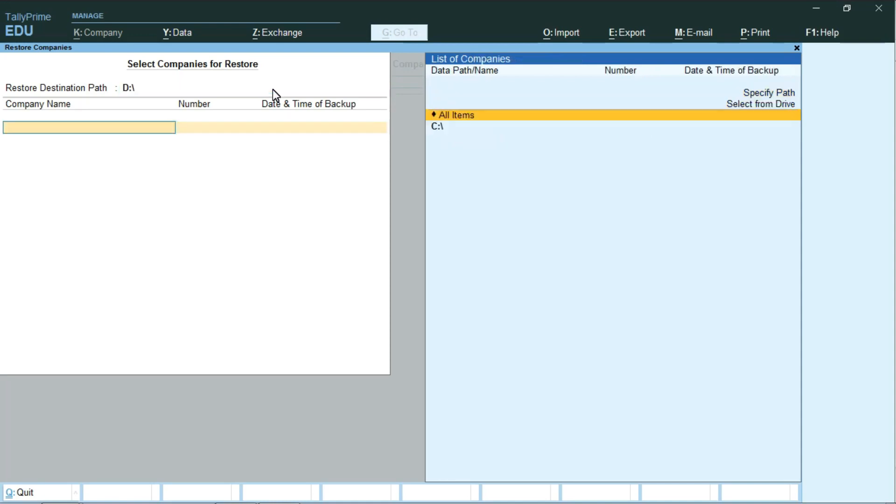
Step: Browse from the drive list to D:\backup cmp data as the source folder for the company backup
key("Up")
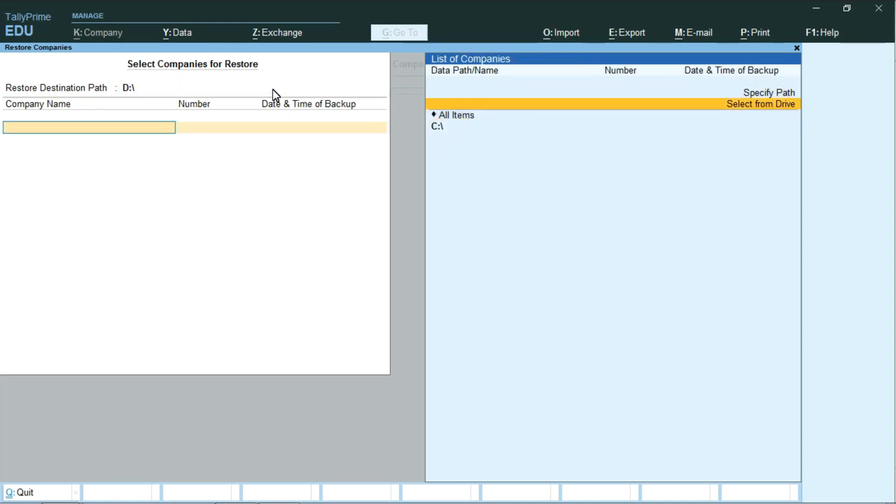
key("Return")
key("Down")
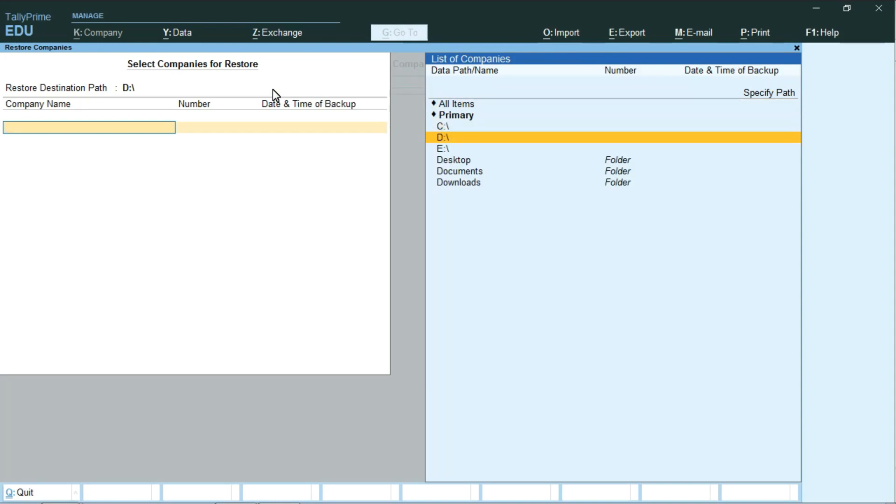
key("Down")
key("Up")
key("Return")
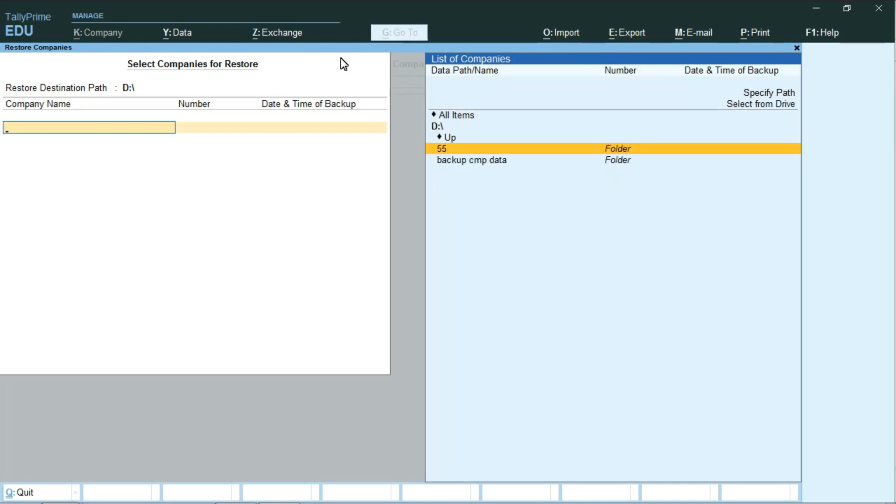
key("Down")
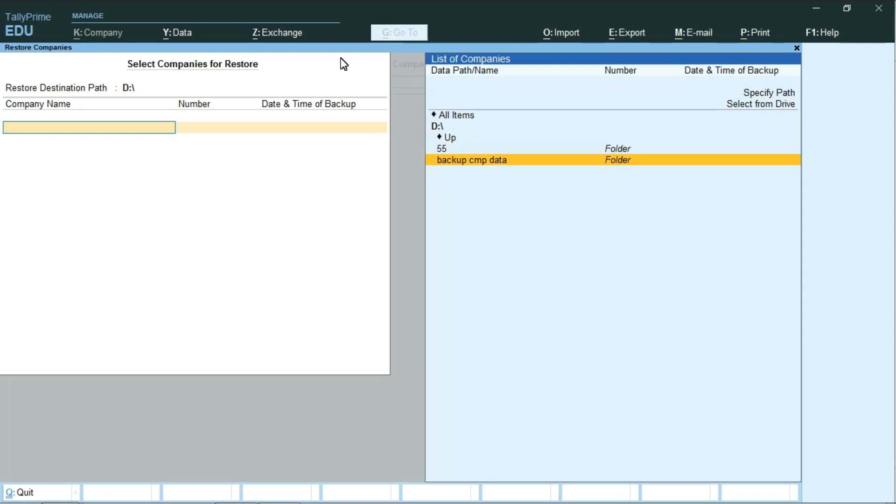
key("Return")
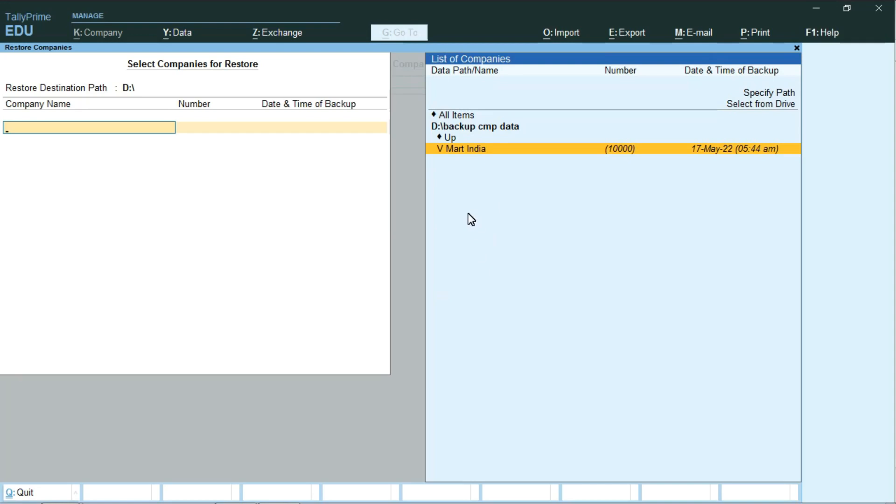
Step: Clear the D:\ restore destination path and quit the restore without restoring a company
key("BackSpace")
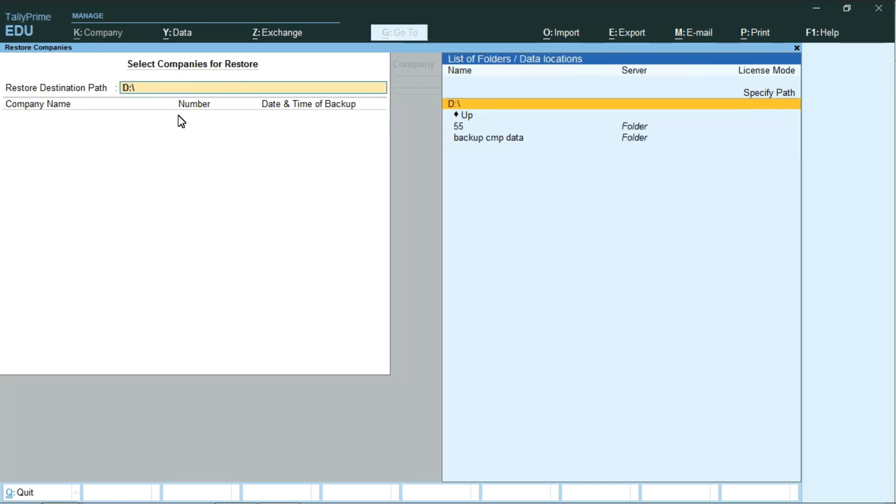
key("BackSpace")
key("BackSpace")
key("BackSpace")
key("Escape")
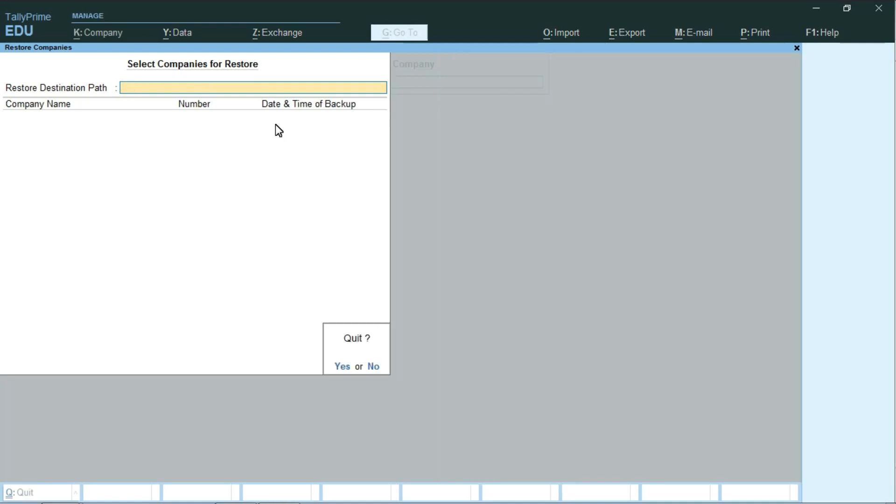
key("y")
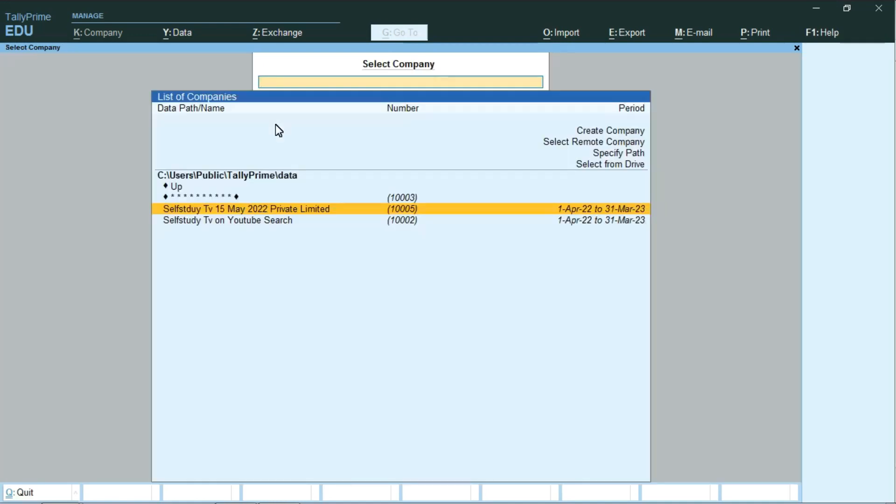
Step: Start a new company restore with C:\Users\Public\TallyPrime\data as the destination and list the drives for choosing the backup source
key("alt+y")
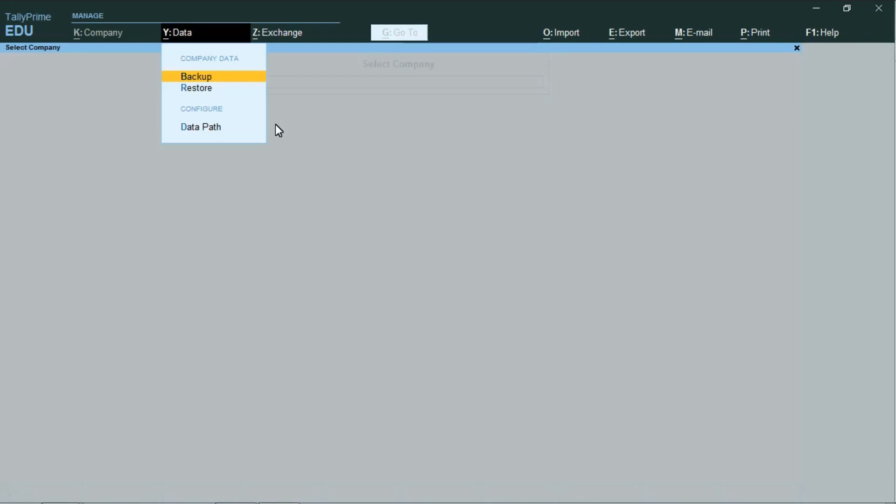
key("Down")
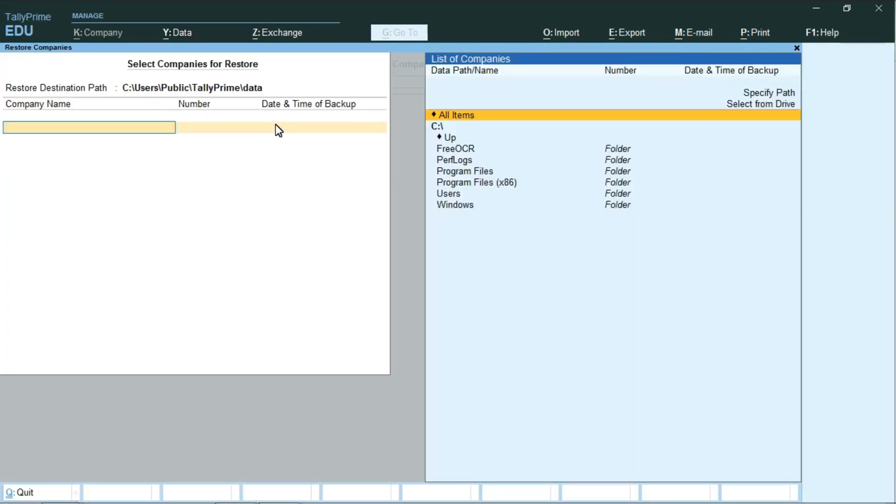
key("Up")
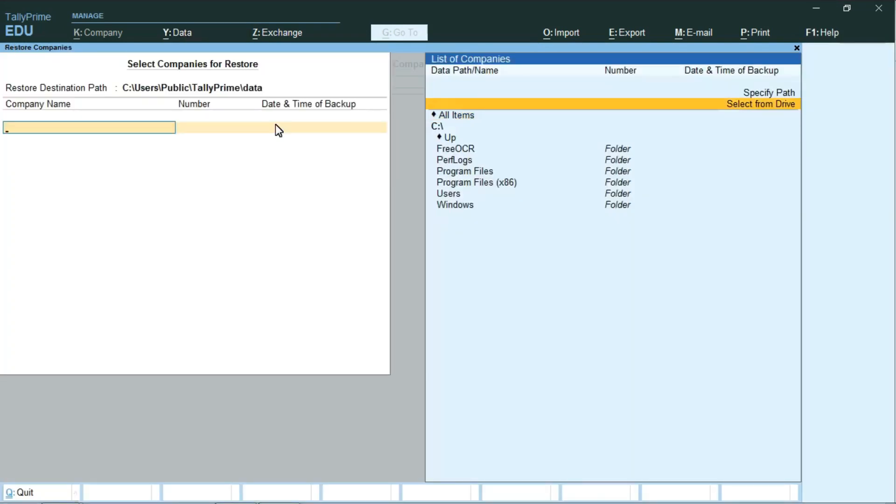
key("Return")
Step: Browse through drive D:\ to the backup cmp data folder as the source of the company backup
key("Down")
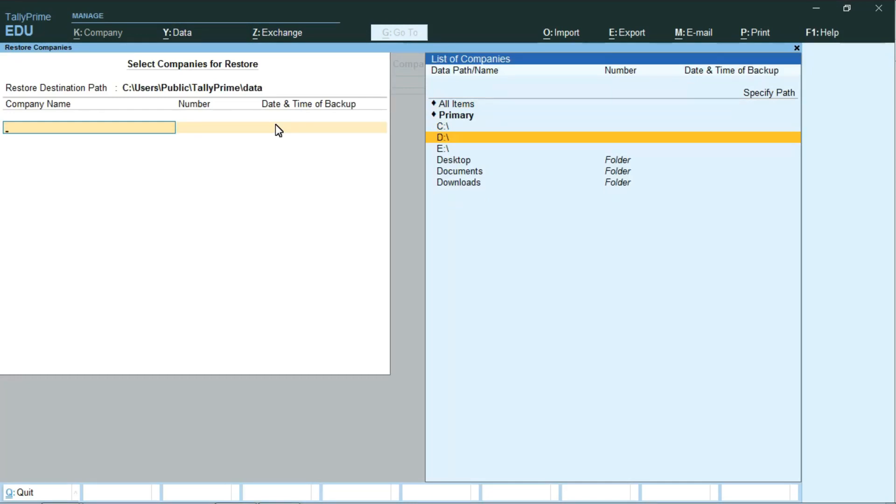
key("Up")
key("Down")
key("Down")
key("Down")
key("Down")
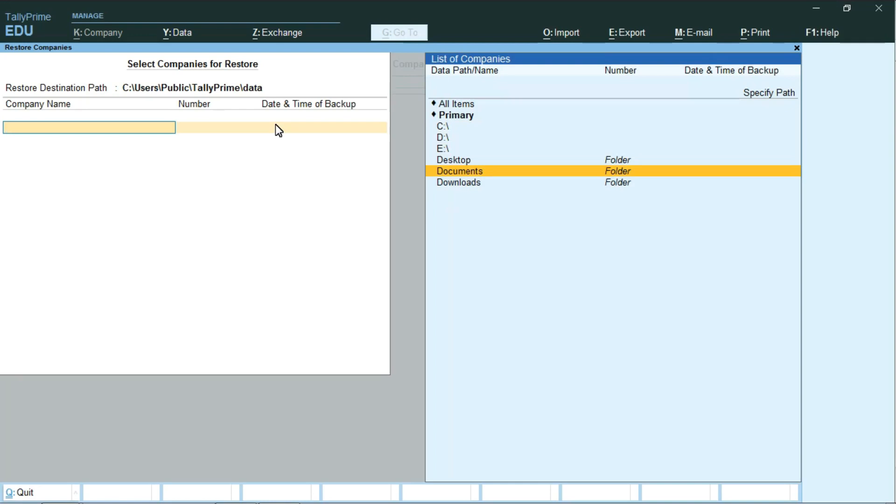
key("Up")
key("Up")
key("Up")
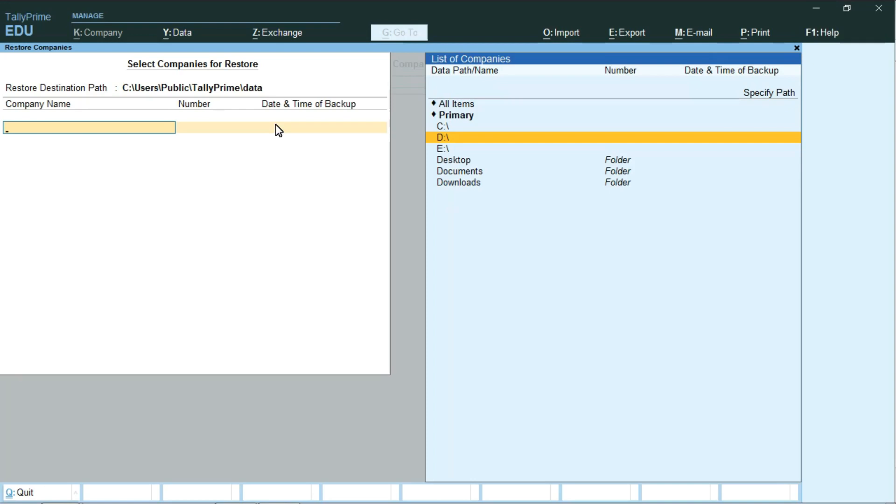
key("Return")
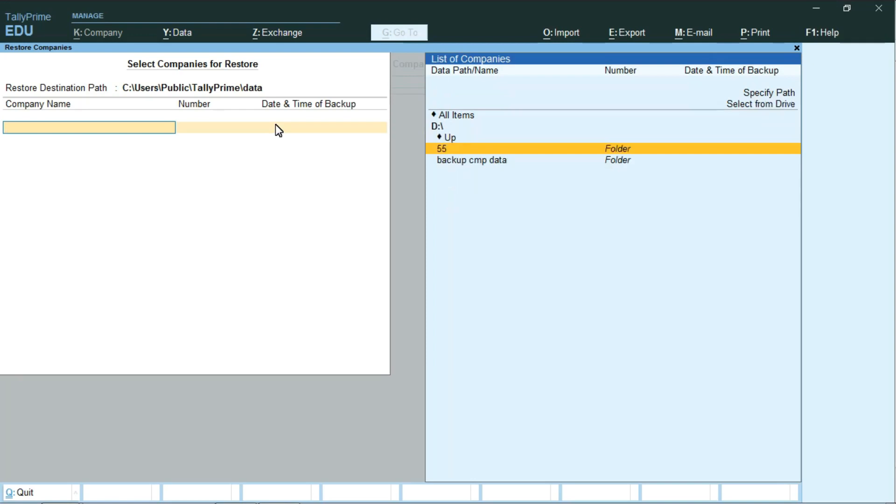
key("Down")
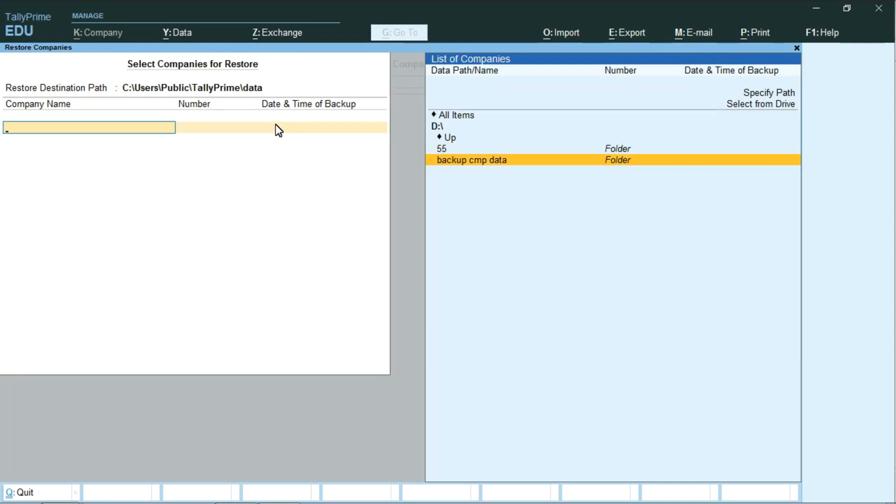
key("Return")
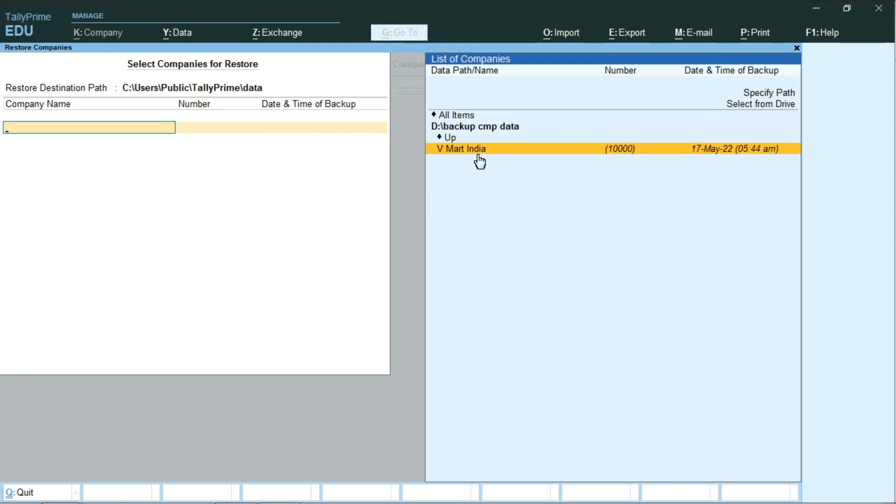
Step: Choose V Mart India (10000) as the only company for restore, end the list and accept the restore
left_click(510, 159)
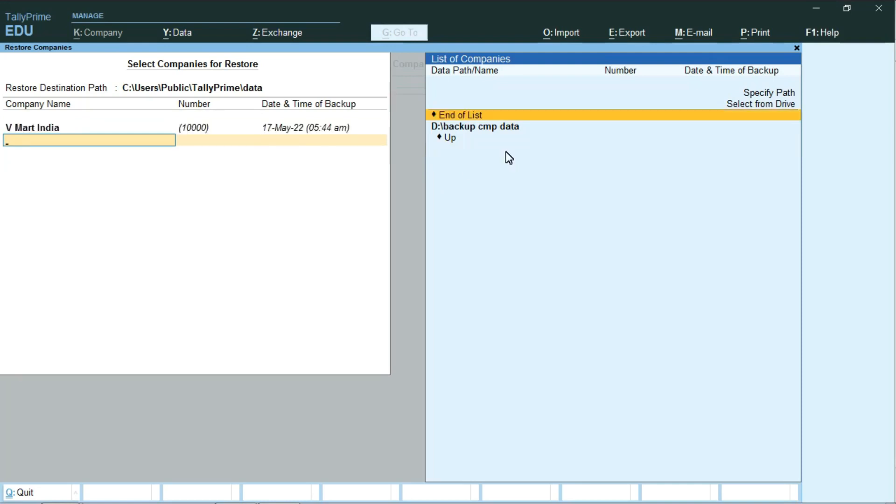
key("Down")
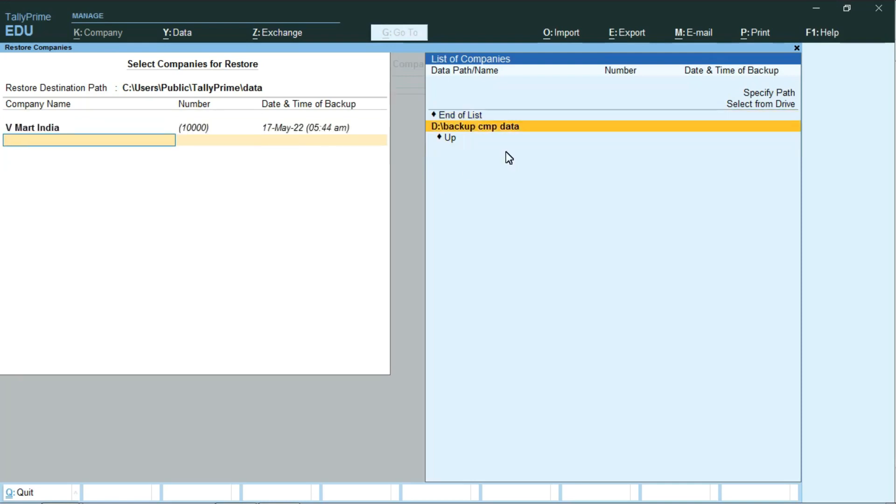
key("Up")
key("Return")
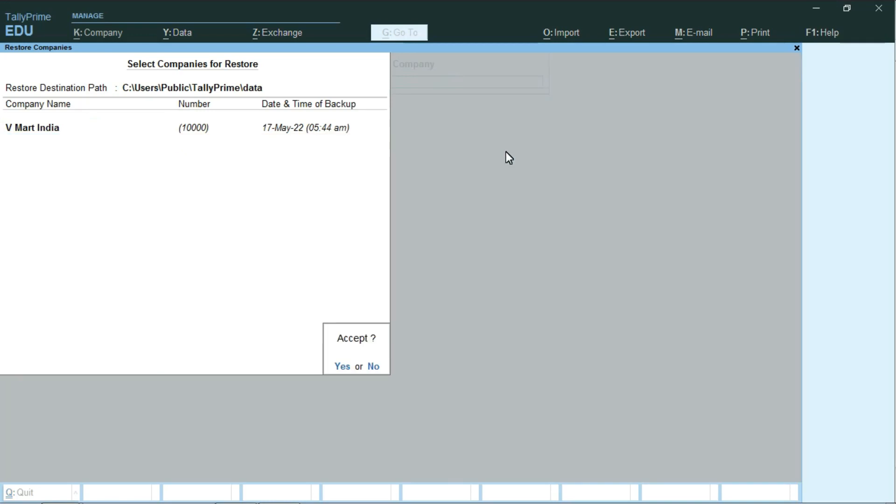
key("Return")
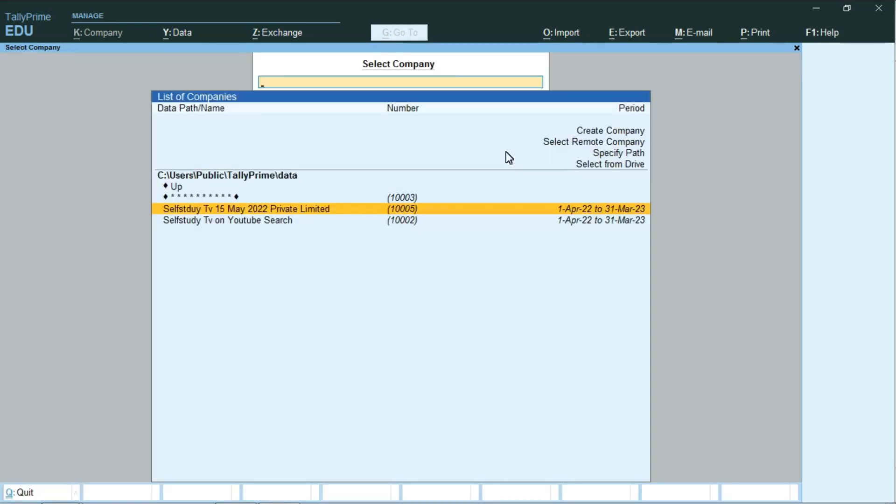
Step: Leave company selection and return to it without quitting the program, so the company list reloads
key("Escape")
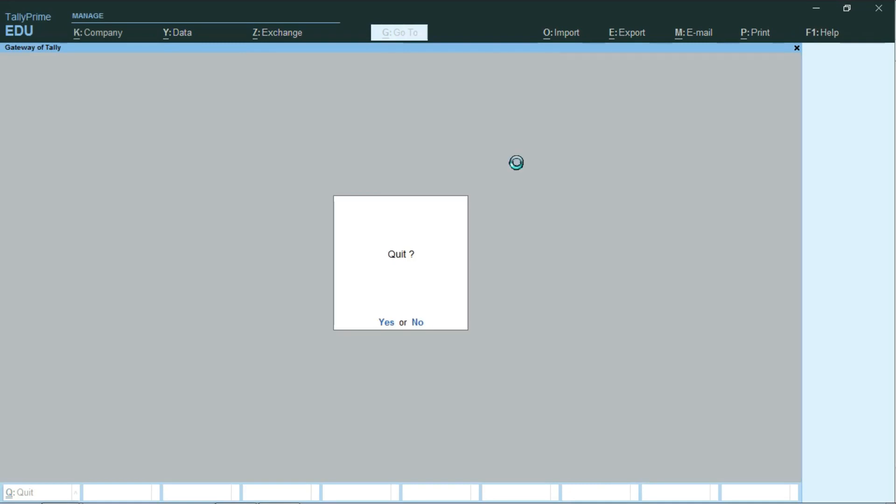
key("Escape")
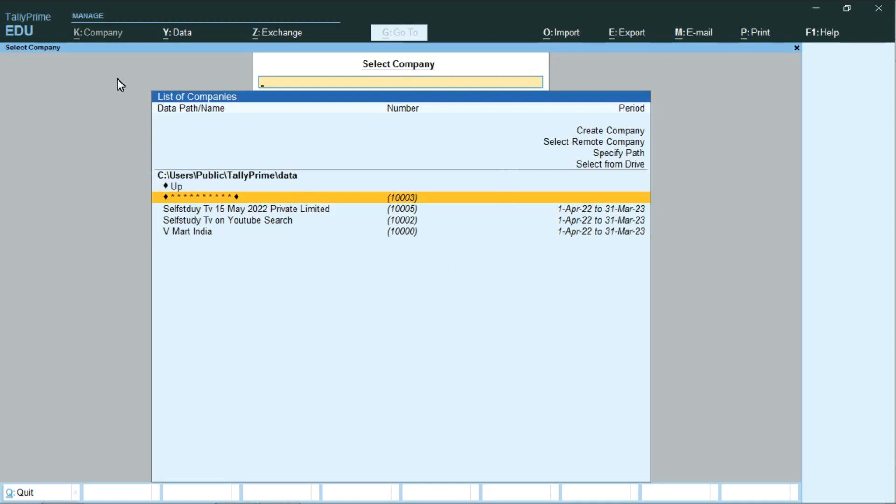
key("Escape")
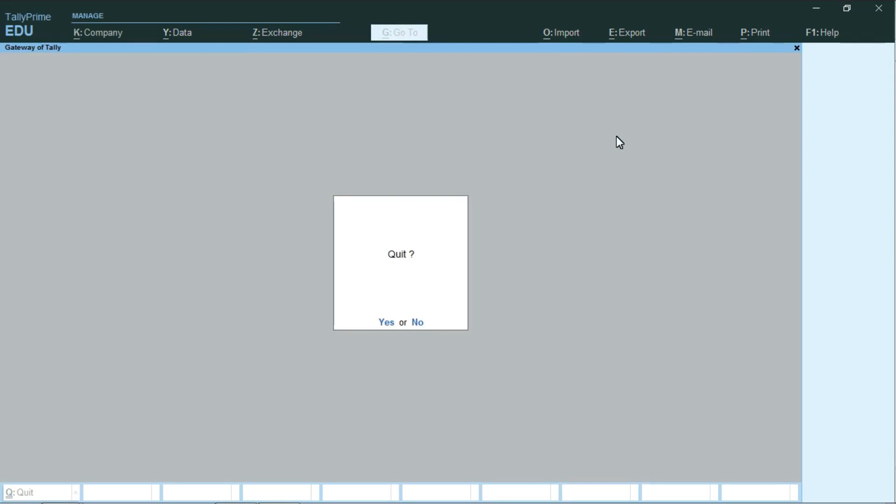
key("Escape")
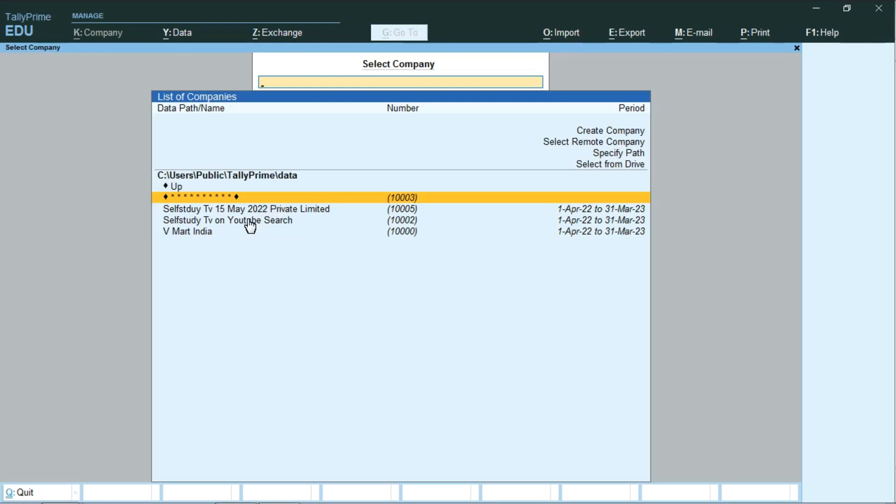
Step: Open the restored company V Mart India from the company list
key("Down")
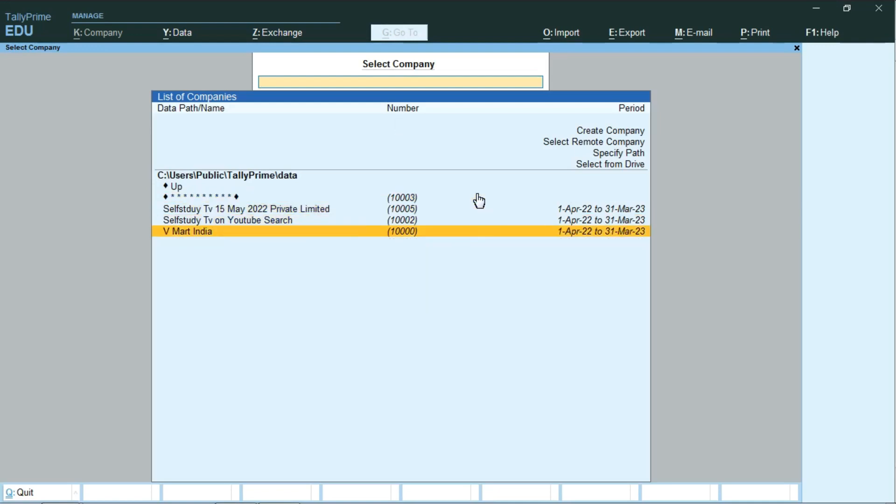
key("Up")
key("Up")
key("Down")
key("Down")
key("Return")
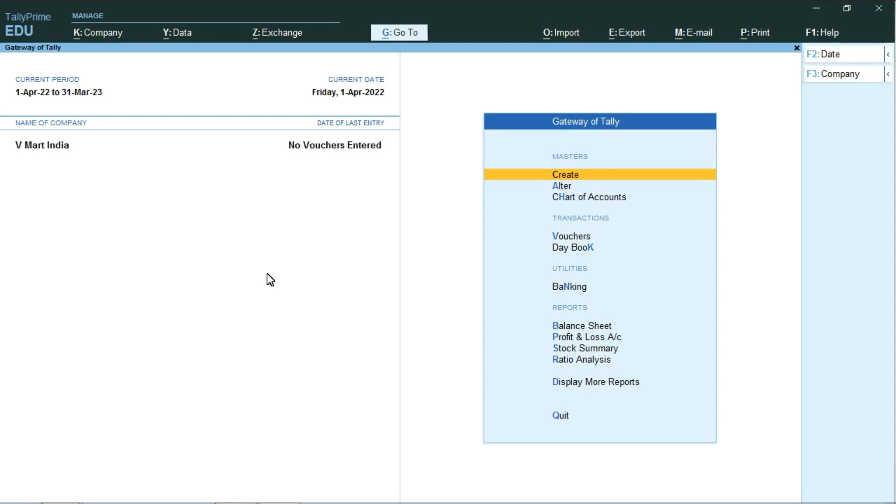
Step: Quit TallyPrime and switch to the backup and restore lesson image in Windows Photo Viewer, minimizing the D: drive window
key("Escape")
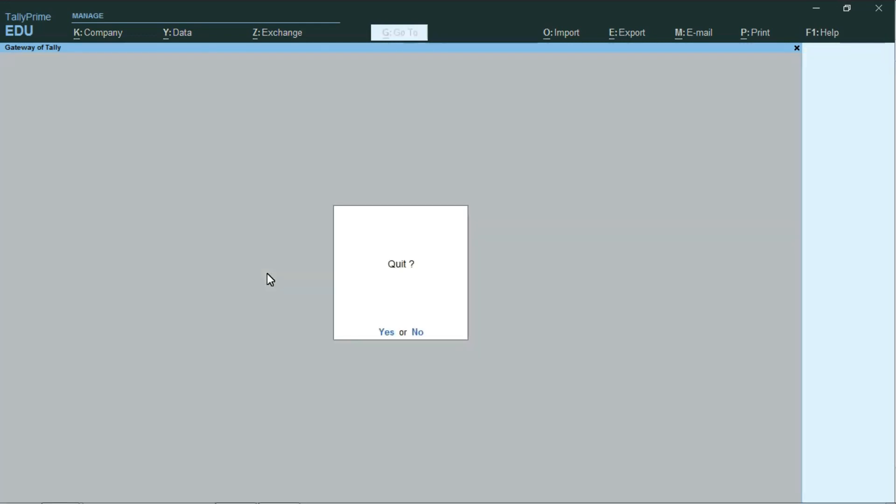
key("Return")
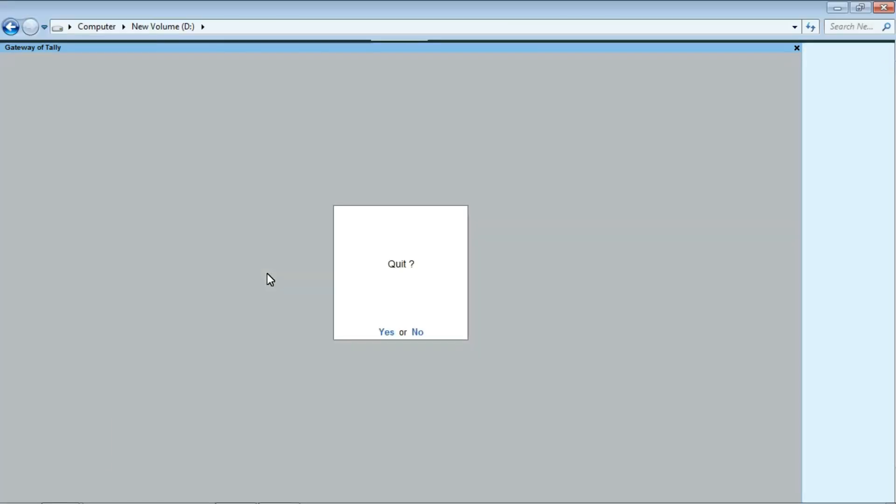
left_click(832, 10)
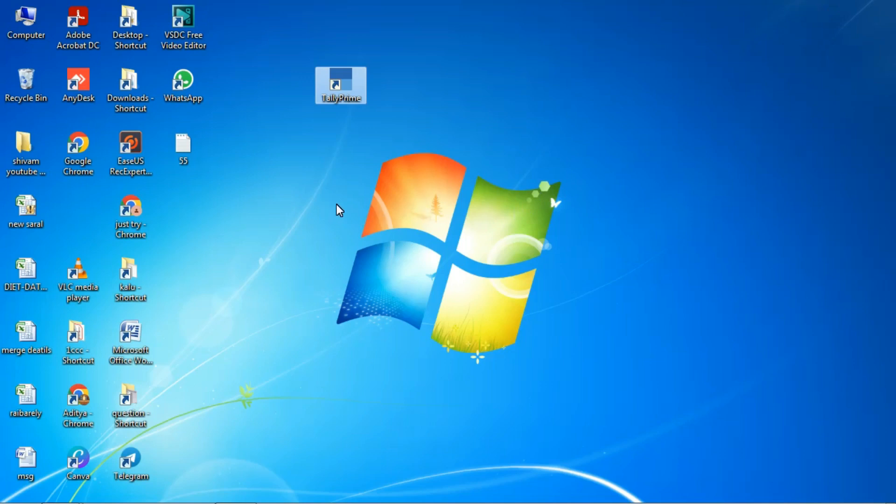
key("alt+Tab")
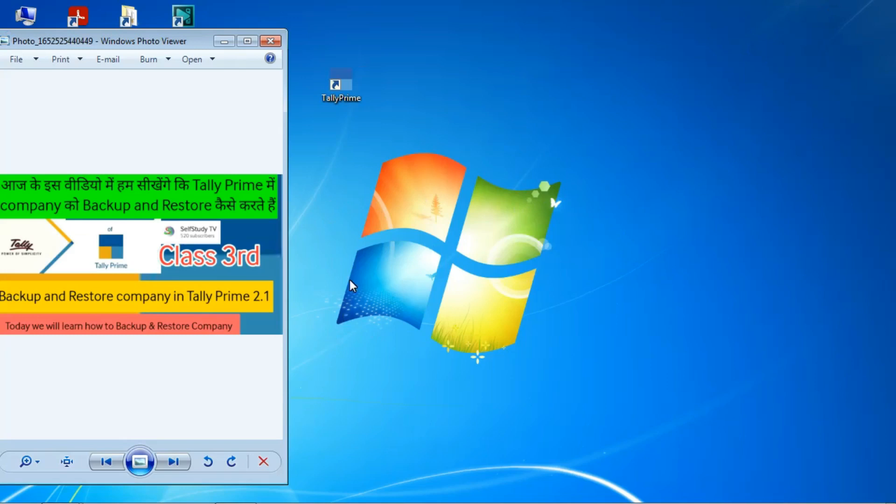